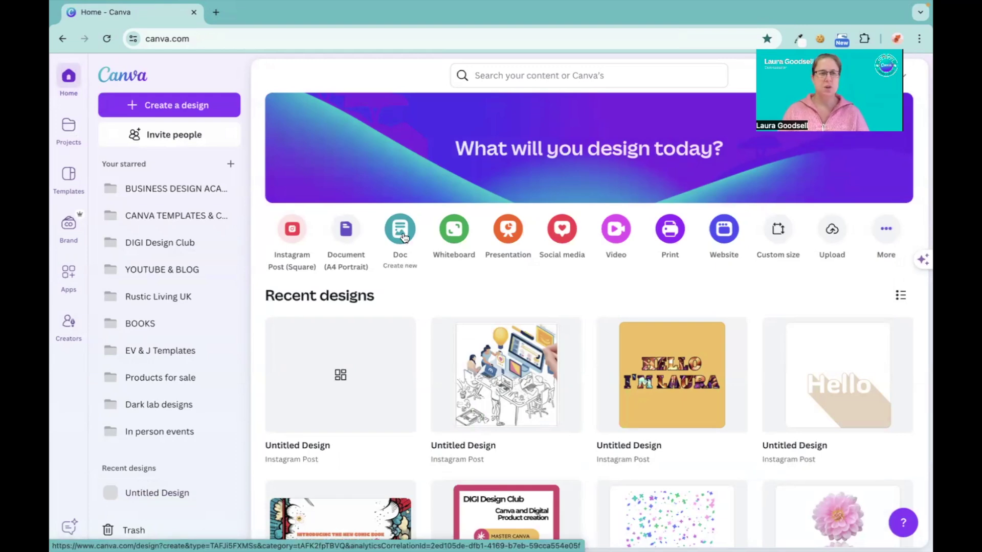
Step: Search the Apps directory for TypeCraft and open its app details
left_click(66, 279)
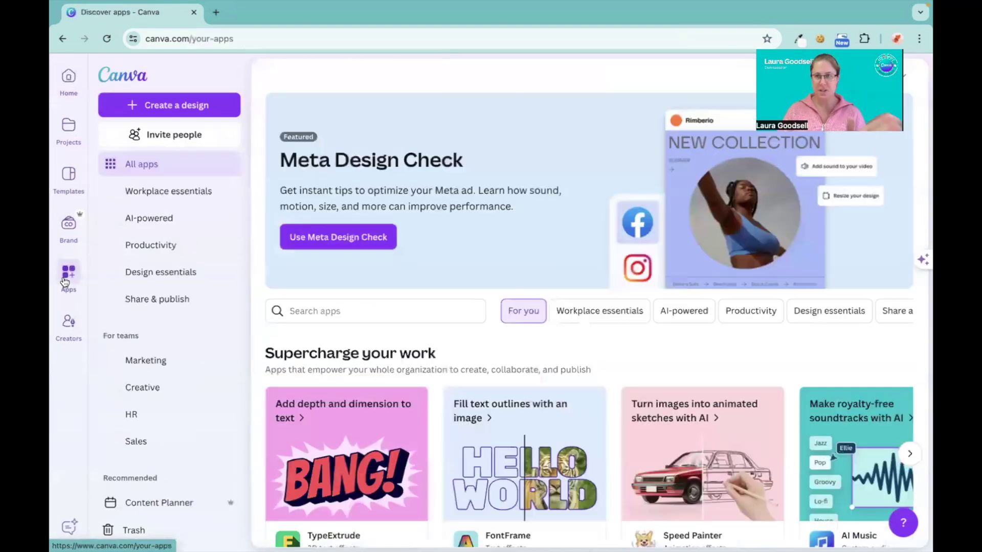
left_click(336, 311)
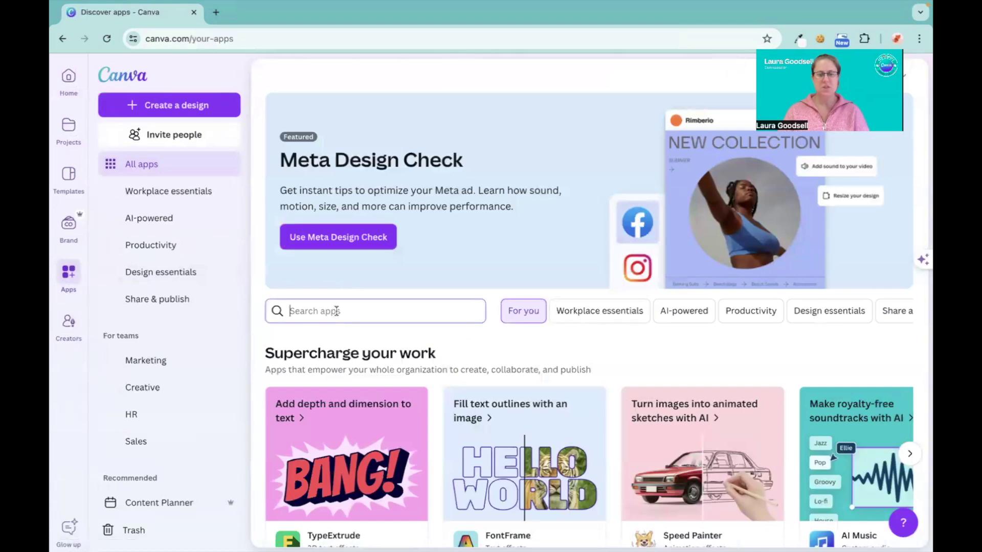
type("TYPE")
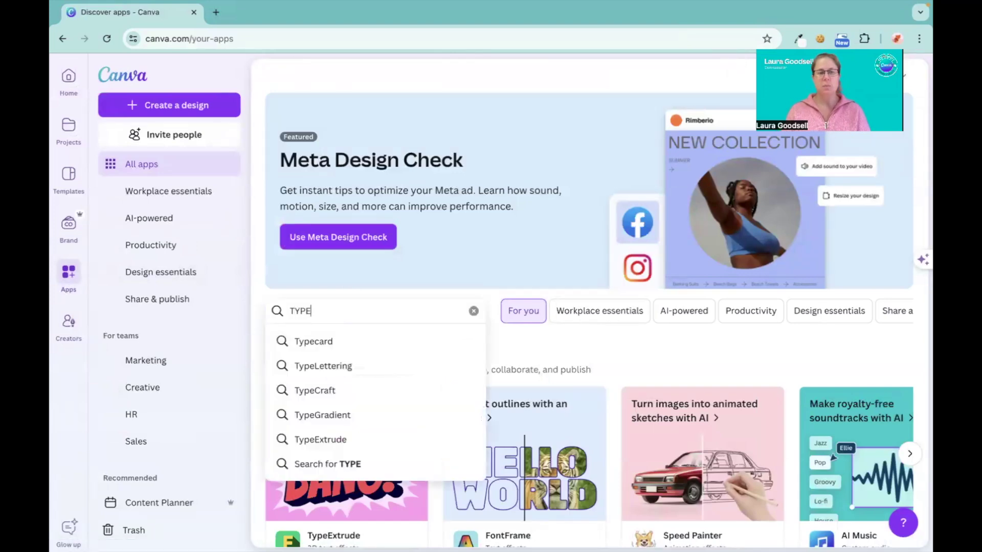
type("CRAFT")
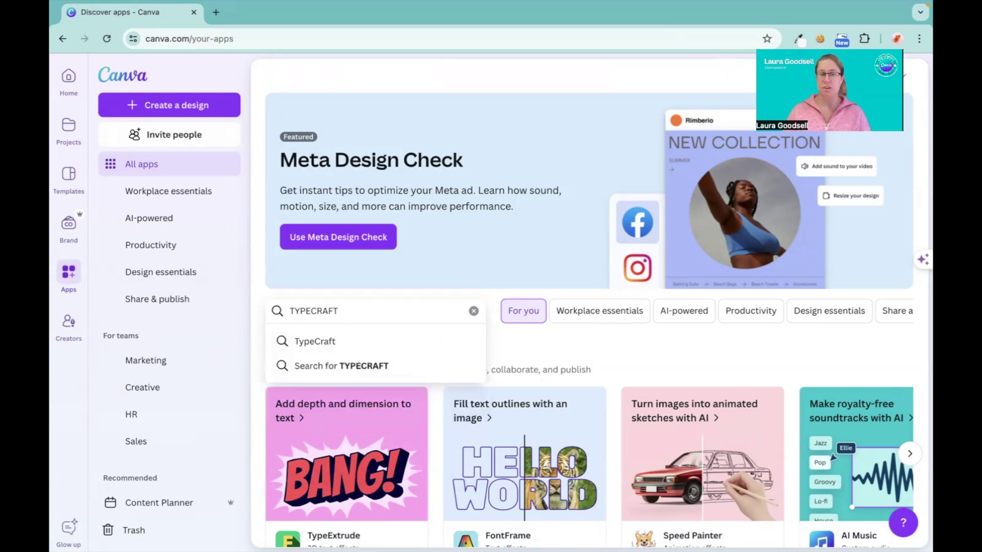
left_click(344, 342)
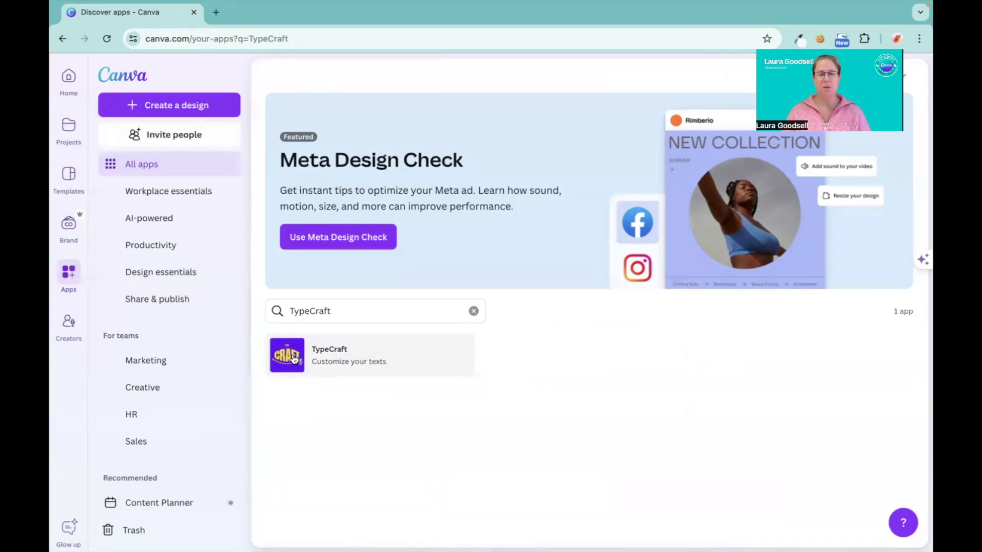
left_click(294, 358)
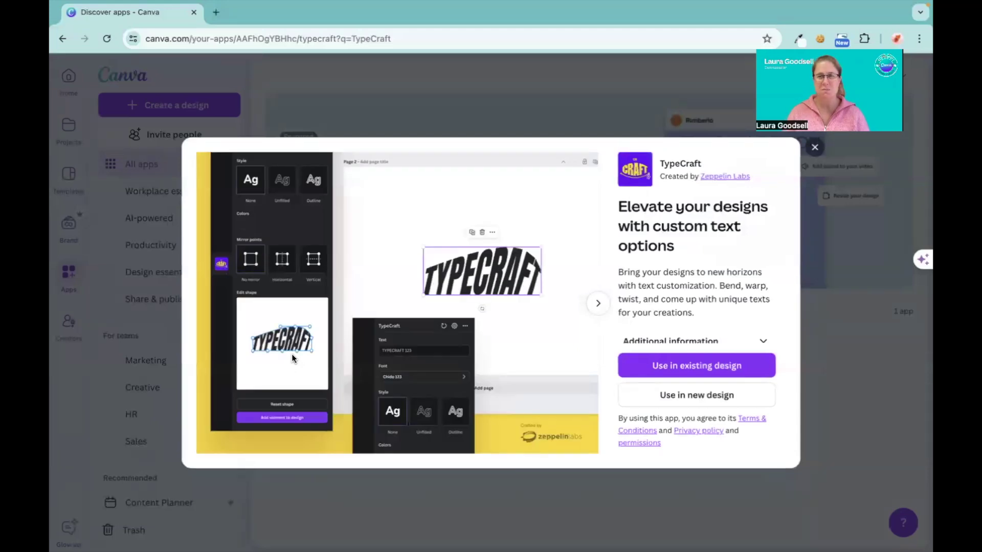
Step: Start a new Instagram Post (Square) design with TypeCraft
left_click(709, 395)
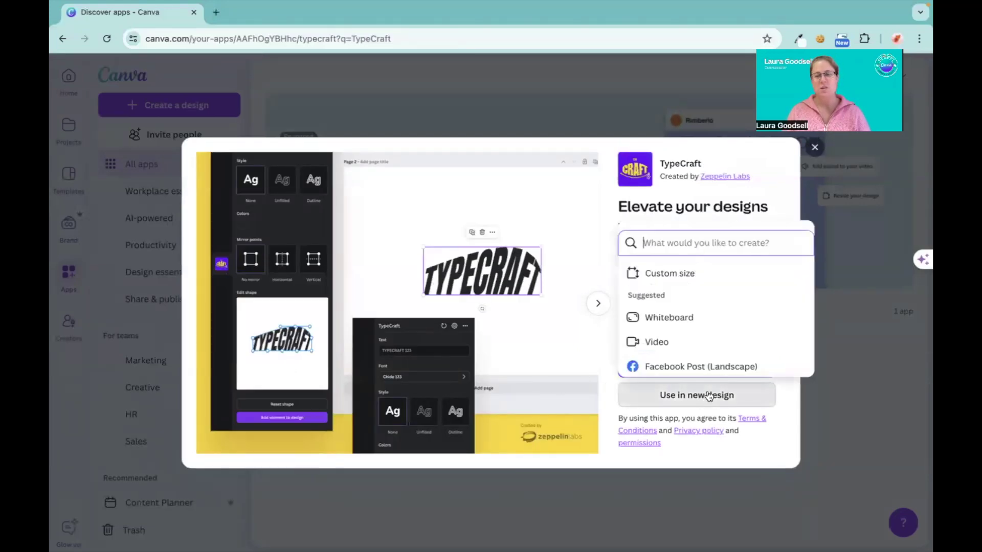
scroll(687, 343, "down", 2)
left_click(686, 340)
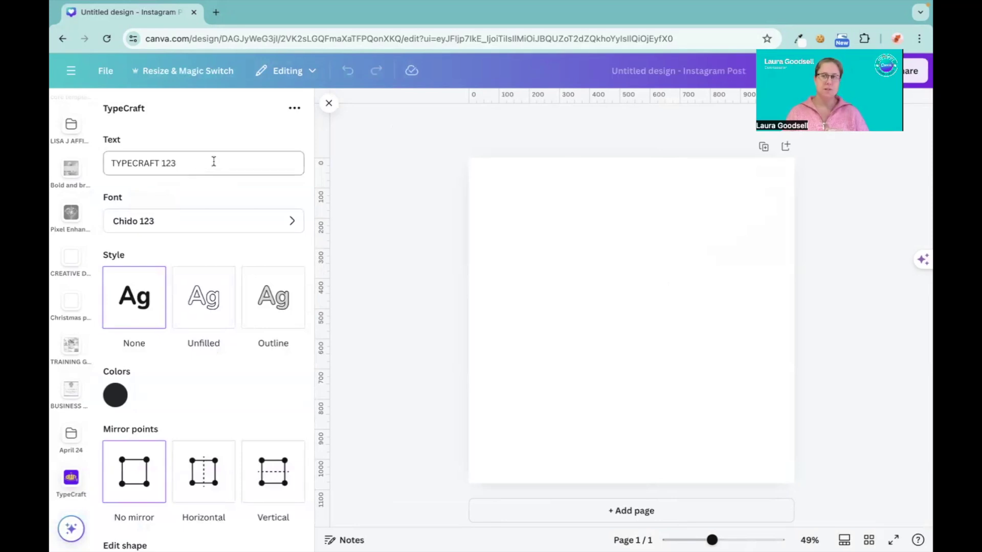
Step: Replace TypeCraft's sample text 'TYPECRAFT 123' with HELLO and check the shape preview
triple_click(225, 162)
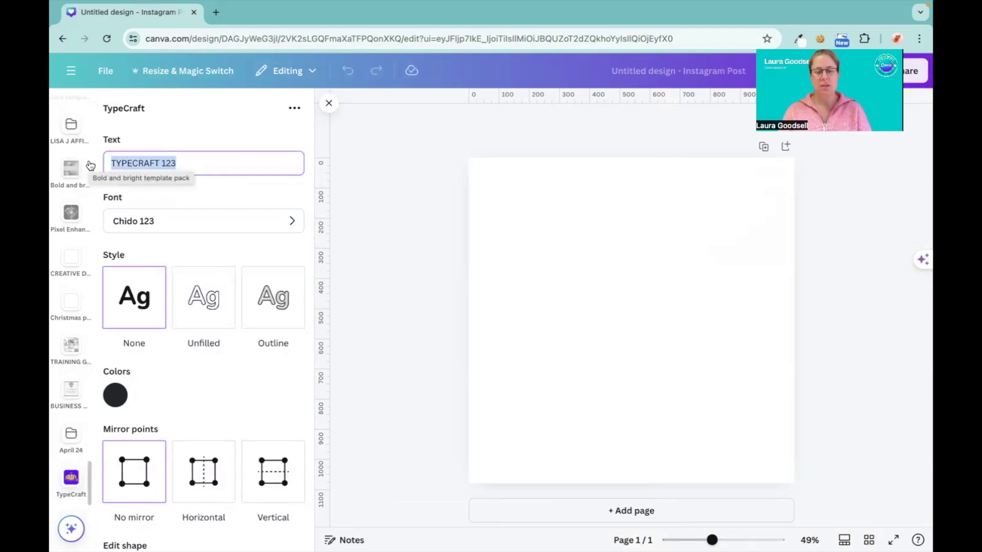
type("LEH")
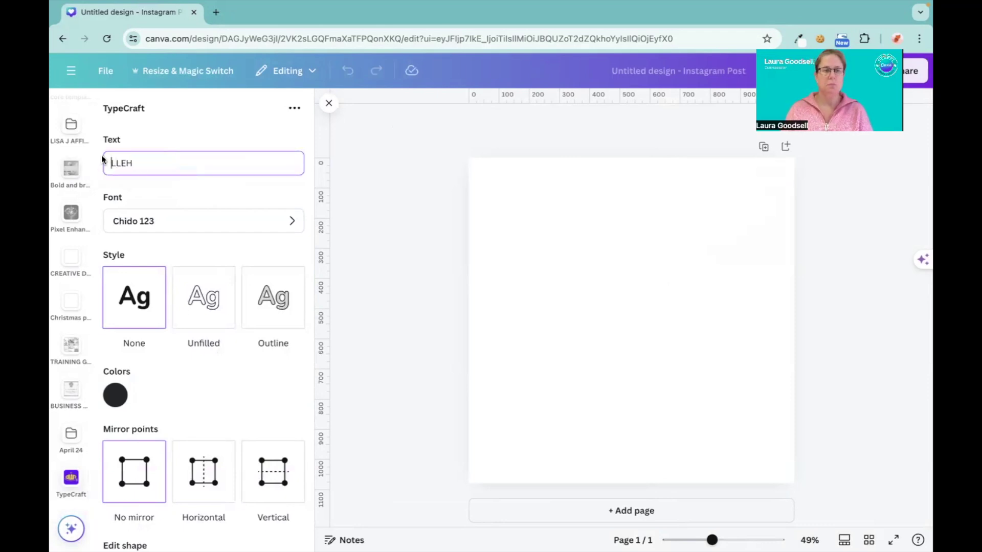
left_click(157, 164)
key("BackSpace")
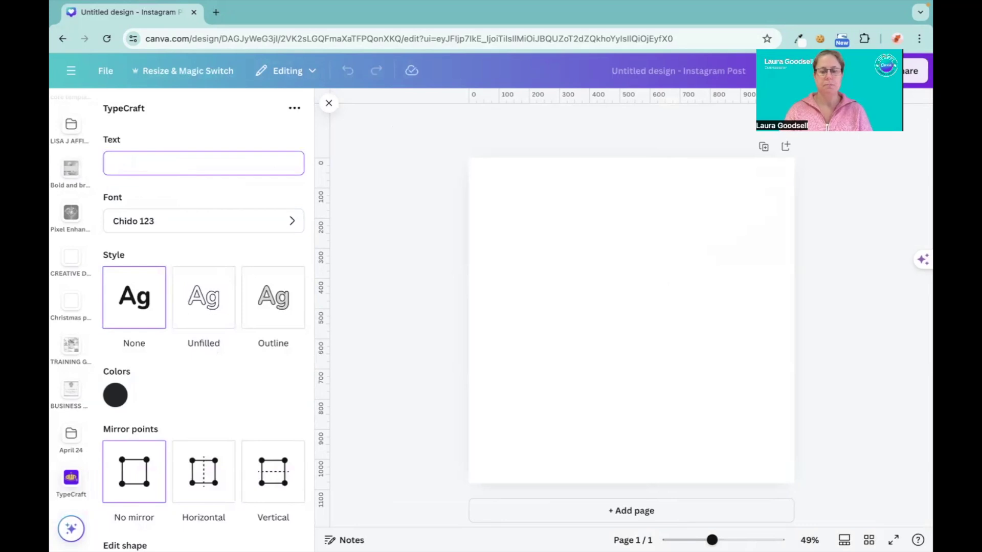
type("HELLO")
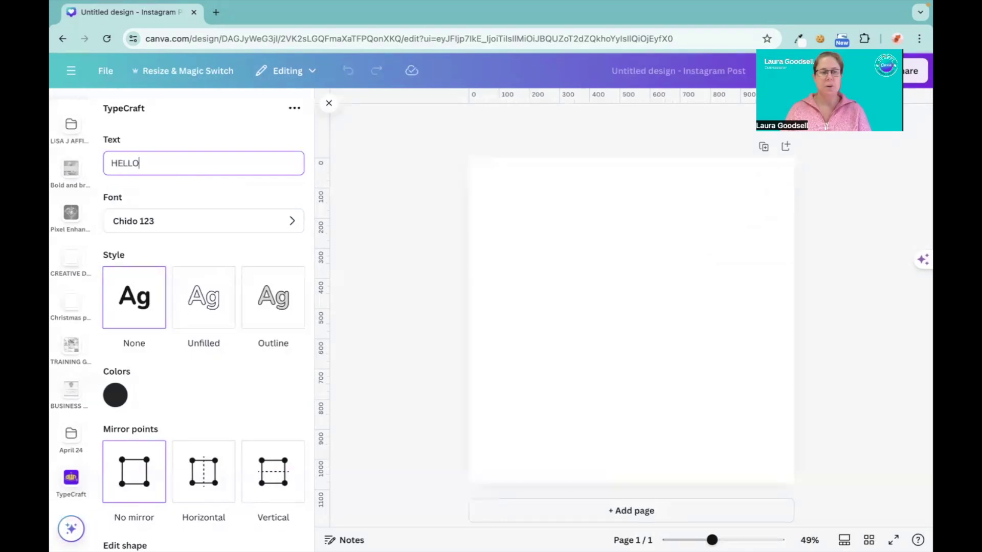
type(" asad")
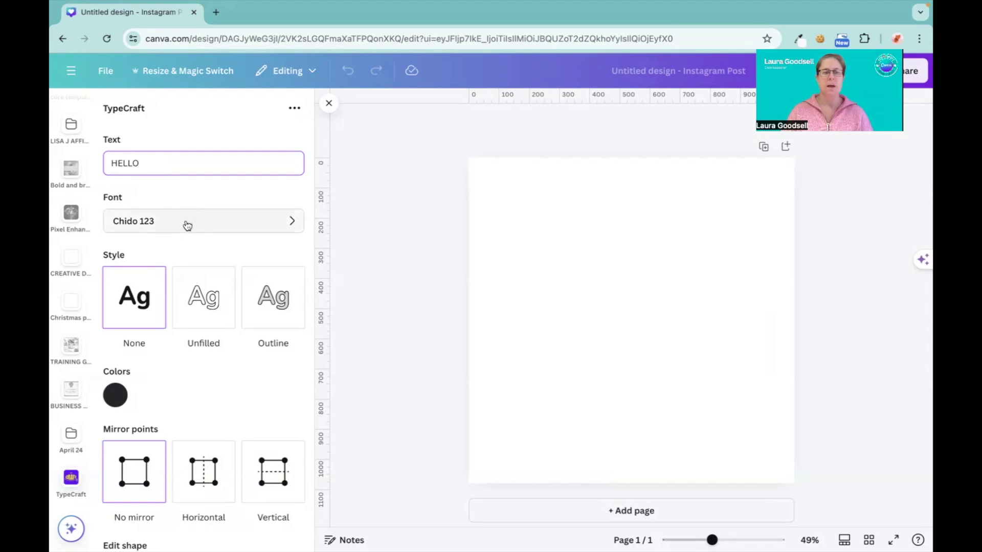
scroll(187, 225, "down", 5)
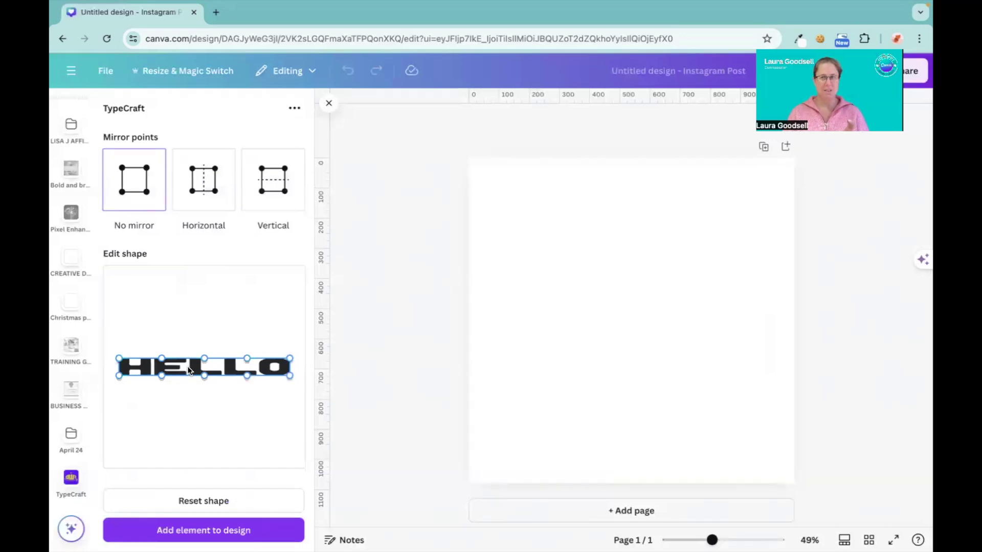
scroll(187, 366, "up", 5)
Step: Try the Atchen 123 font for HELLO in TypeCraft
left_click(197, 227)
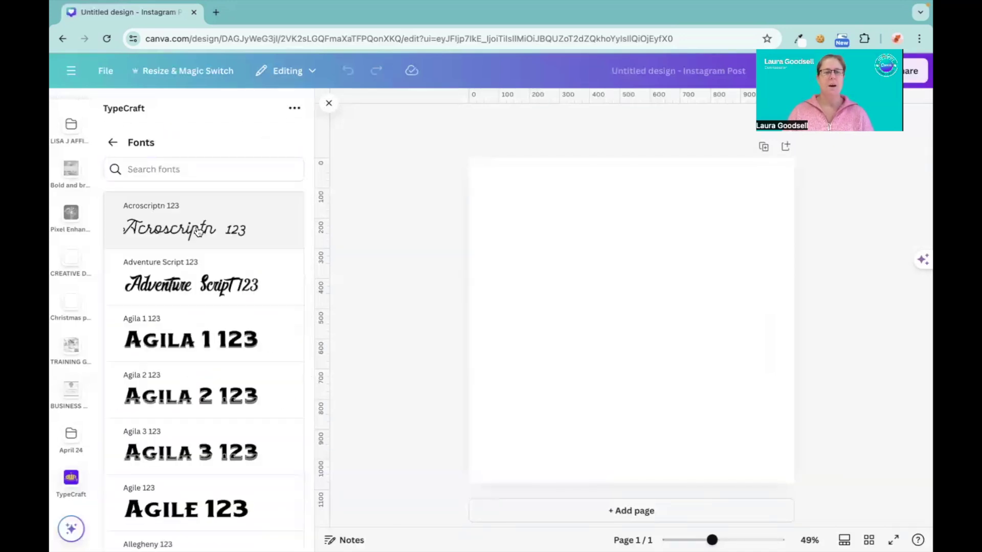
scroll(194, 317, "down", 10)
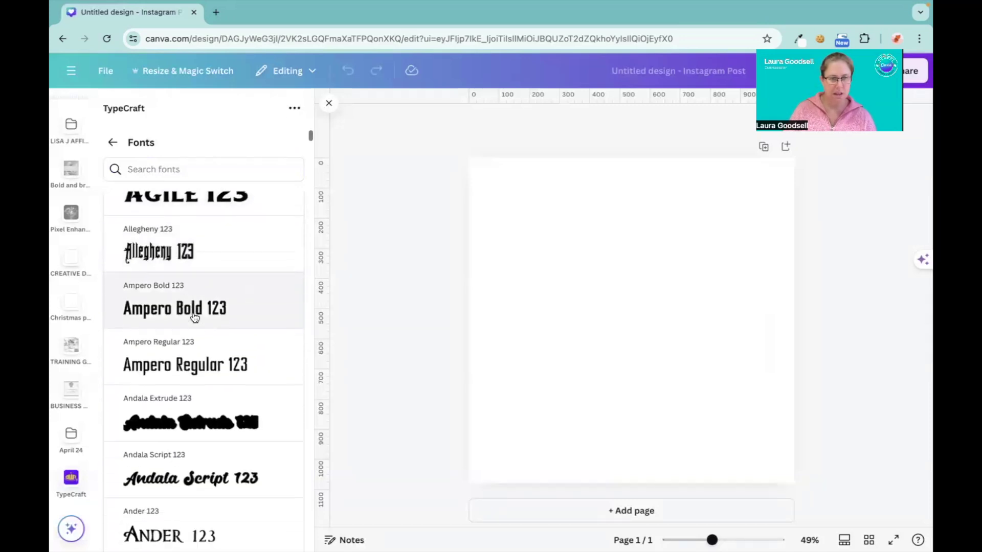
scroll(195, 317, "down", 4)
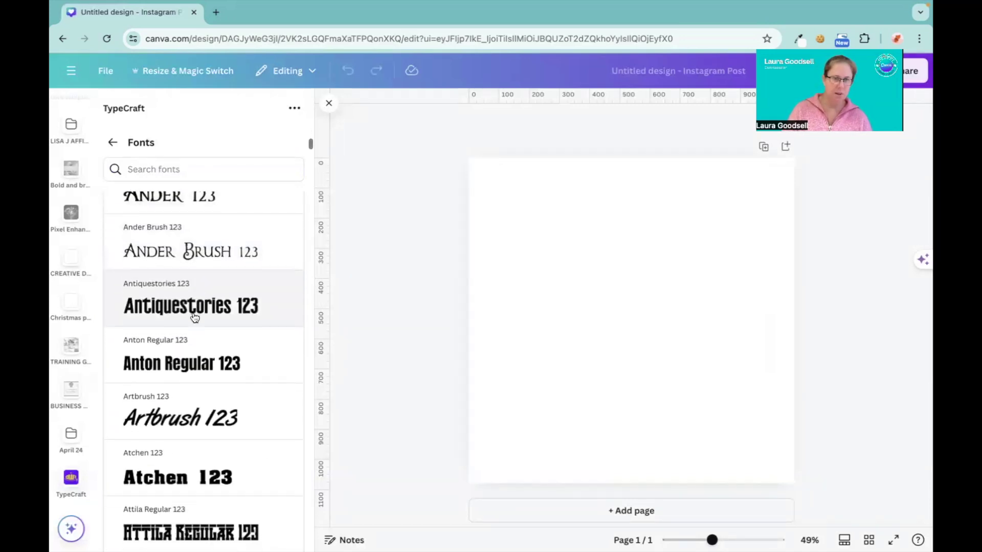
scroll(194, 318, "down", 3)
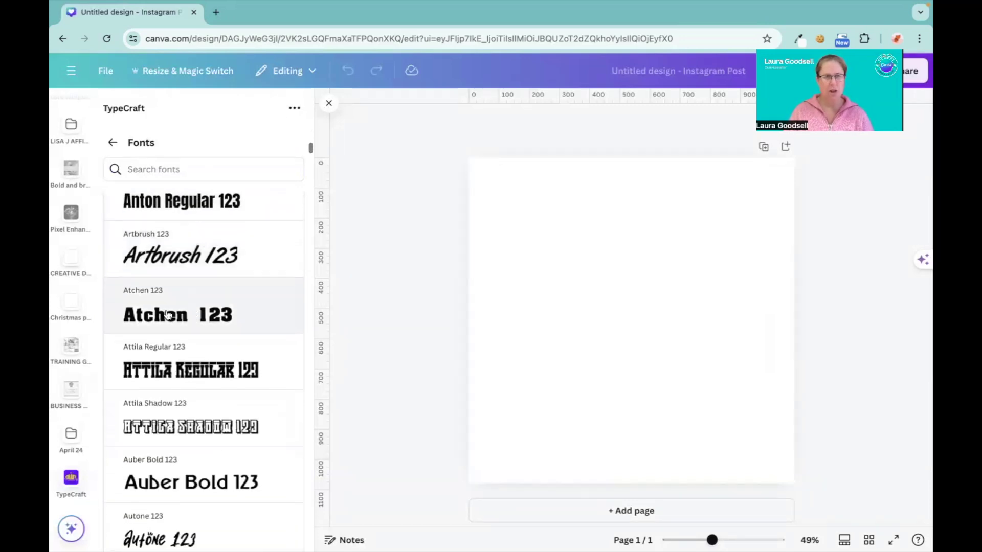
left_click(168, 314)
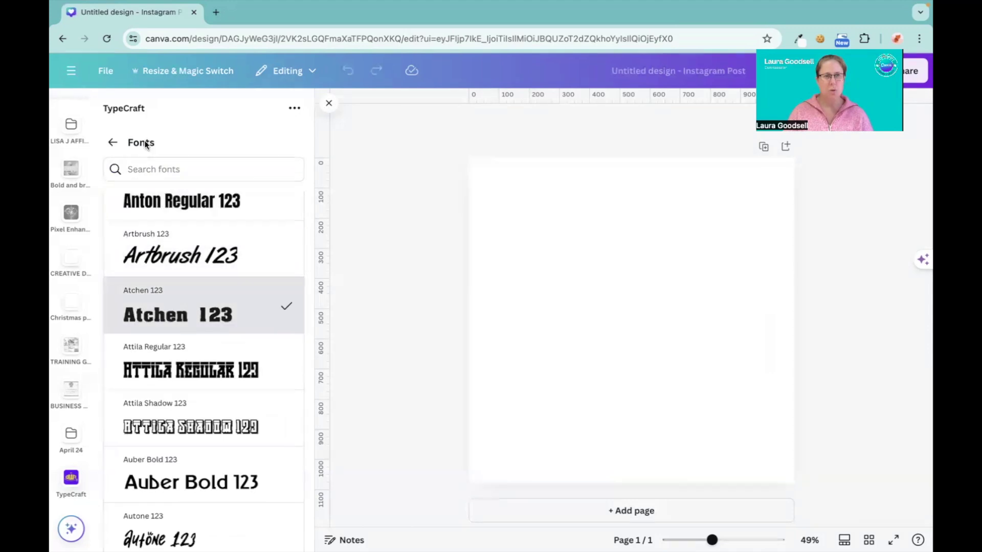
left_click(112, 146)
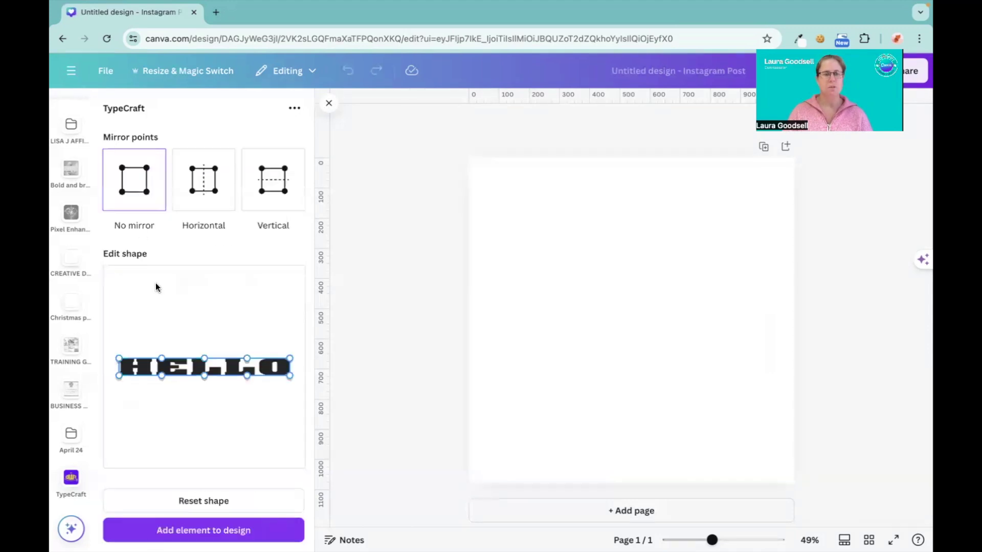
scroll(193, 350, "up", 5)
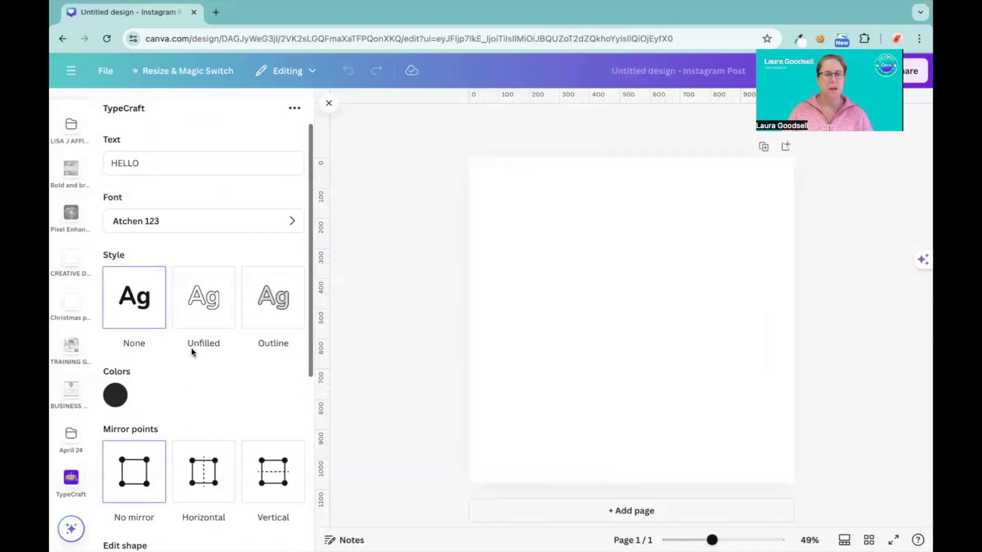
Step: Switch HELLO's font to Bauhaus Bold 123 and return to the shape editor
left_click(178, 223)
scroll(201, 366, "down", 15)
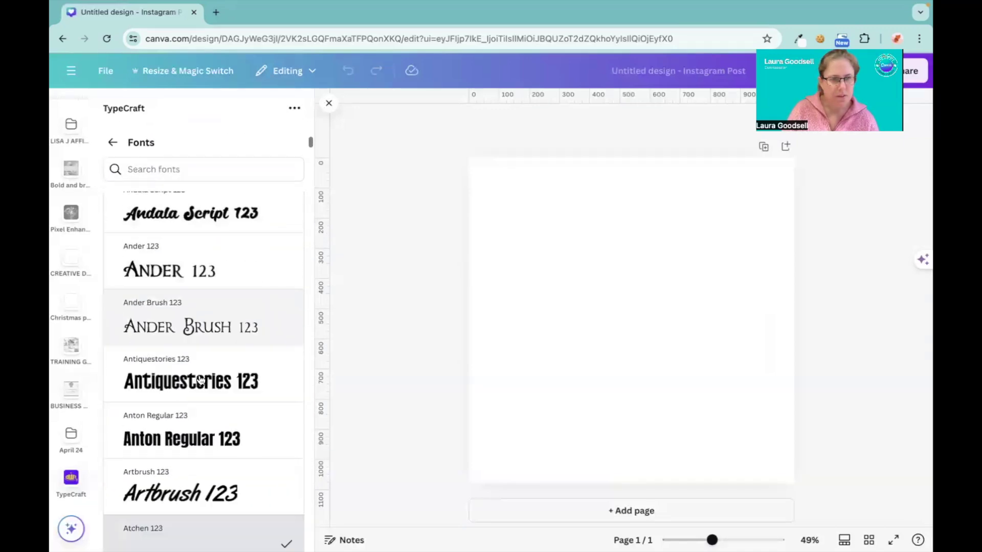
scroll(199, 378, "down", 10)
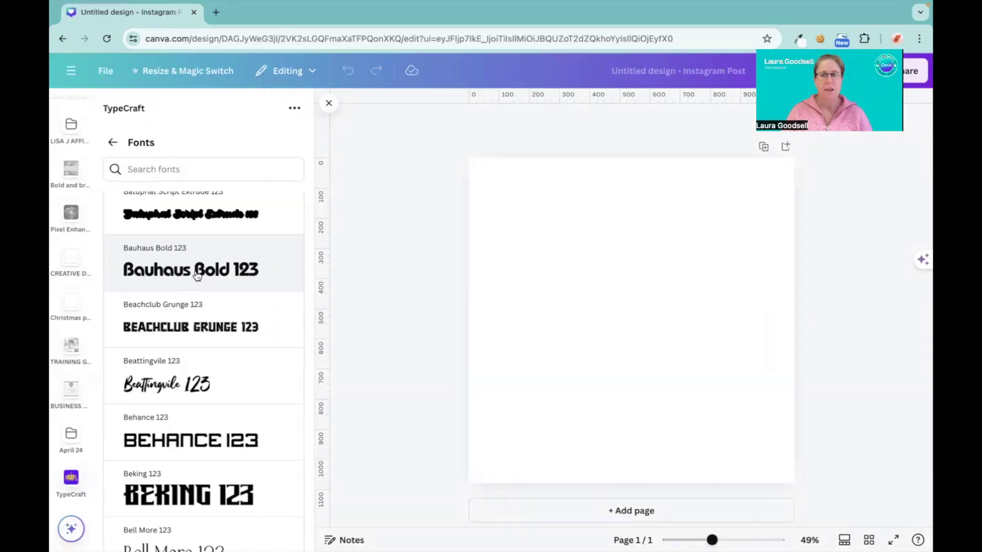
left_click(212, 275)
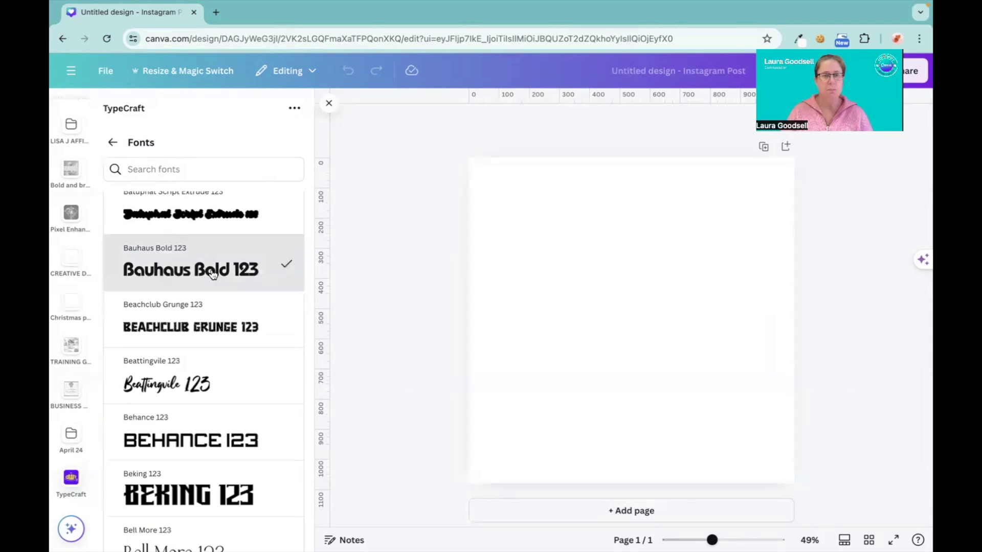
left_click(112, 142)
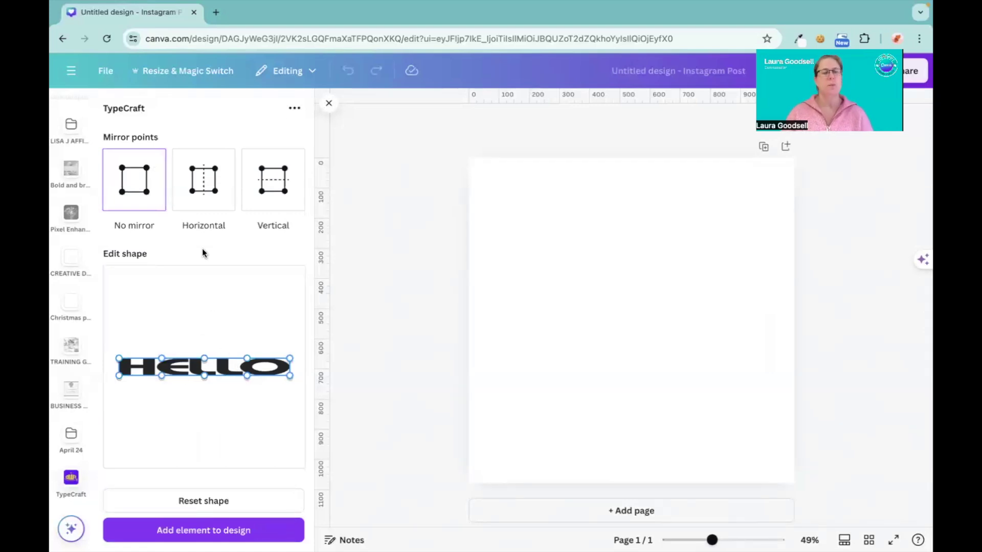
scroll(202, 250, "up", 3)
Step: Give HELLO the filled Outline lettering style
scroll(201, 250, "up", 3)
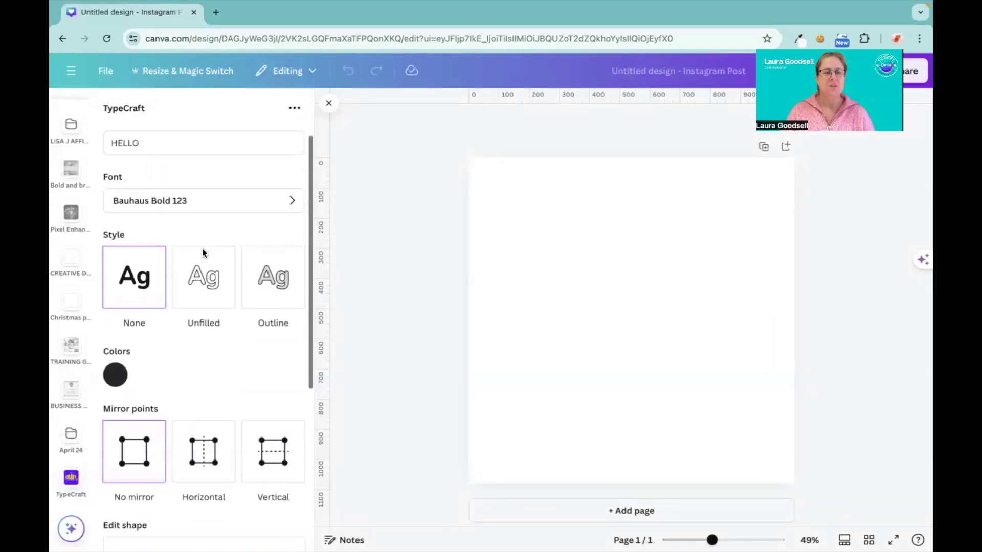
scroll(202, 252, "down", 3)
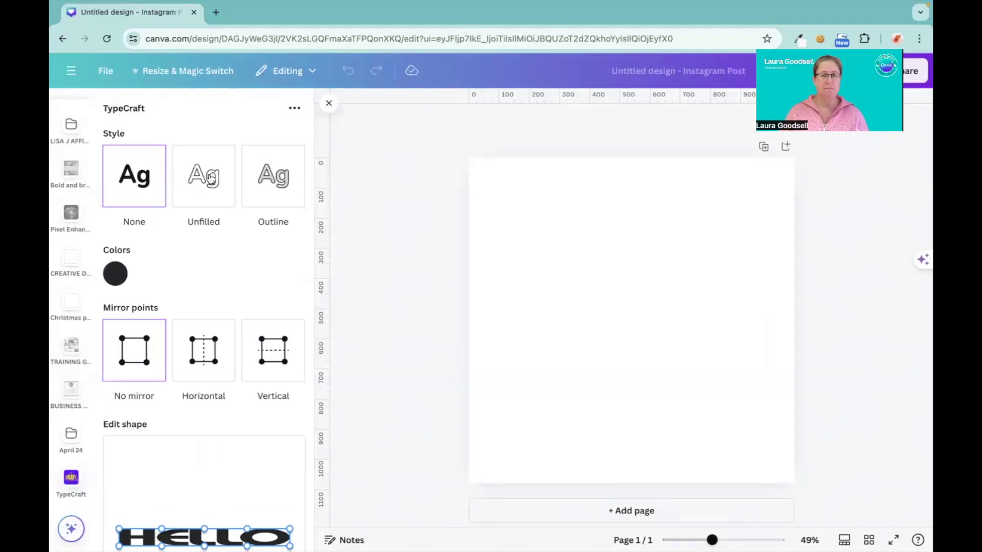
left_click(211, 177)
scroll(168, 246, "down", 4)
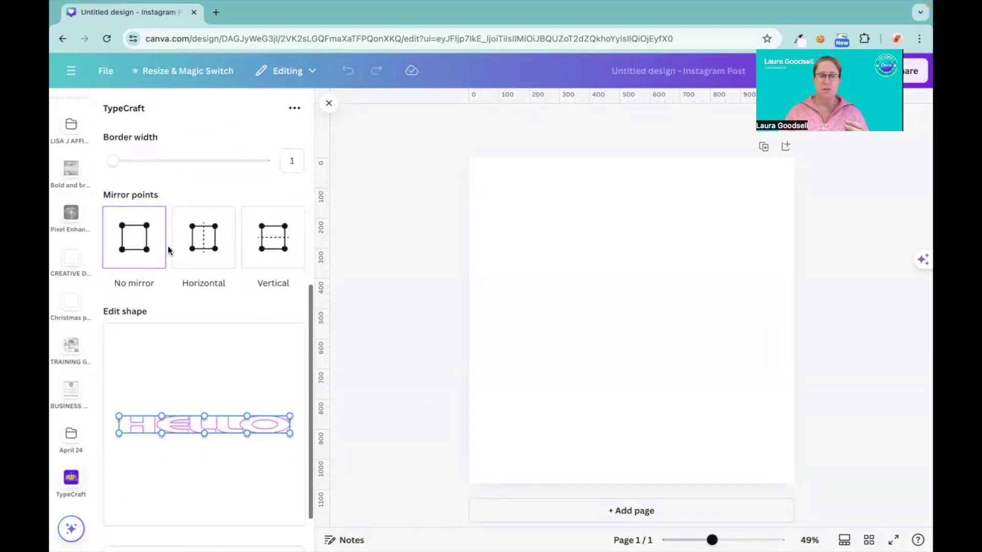
scroll(169, 249, "up", 4)
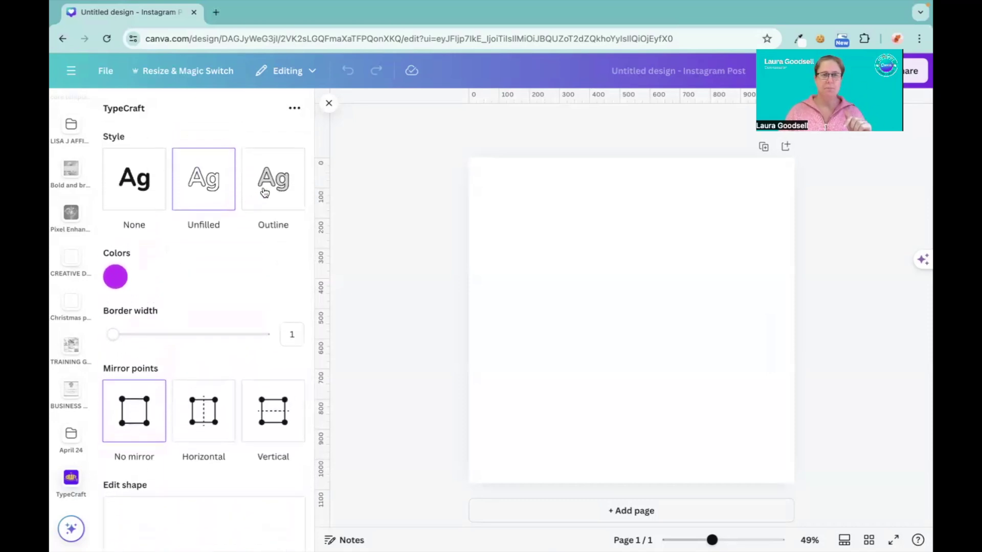
left_click(272, 181)
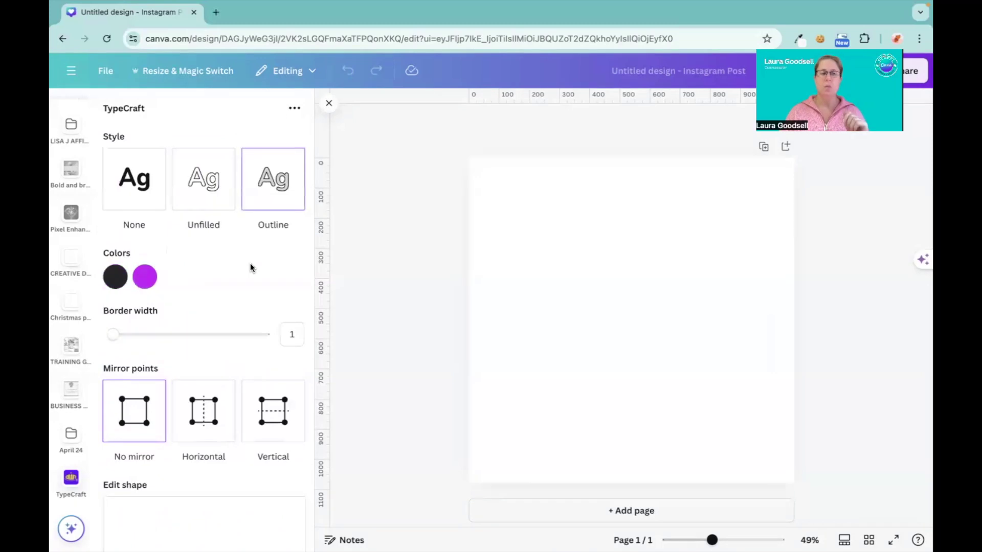
scroll(251, 265, "down", 5)
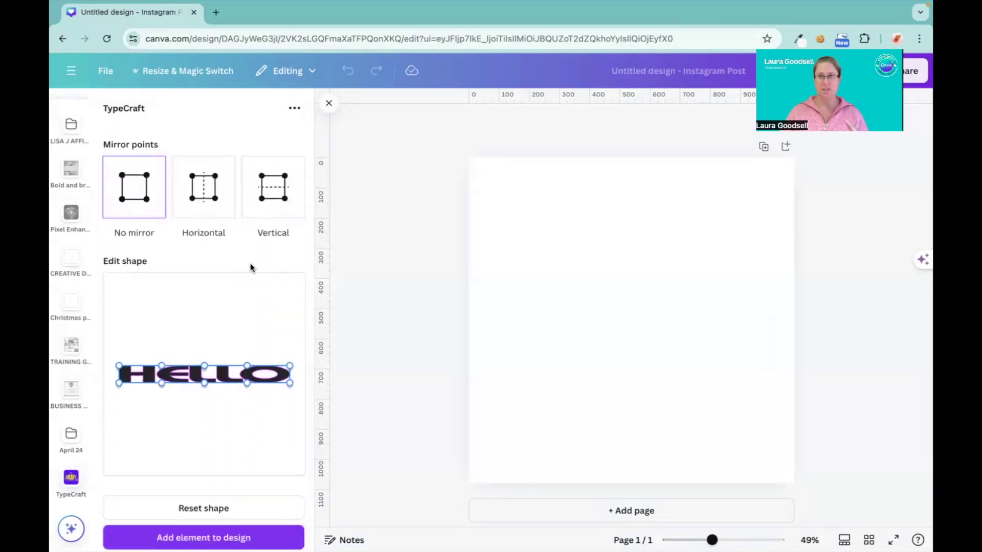
scroll(250, 266, "up", 3)
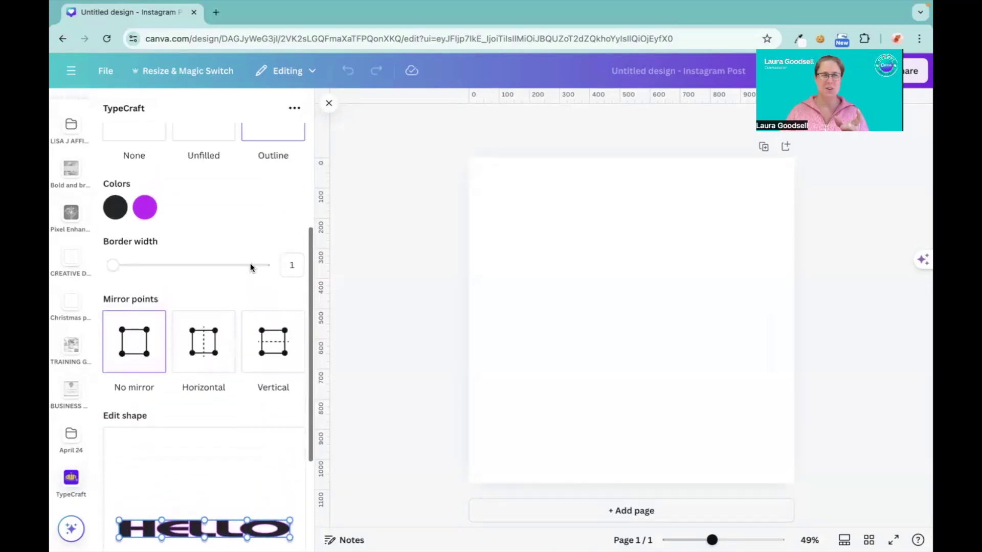
Step: Make the HELLO letters bright yellow, #F3FF0B
left_click(116, 216)
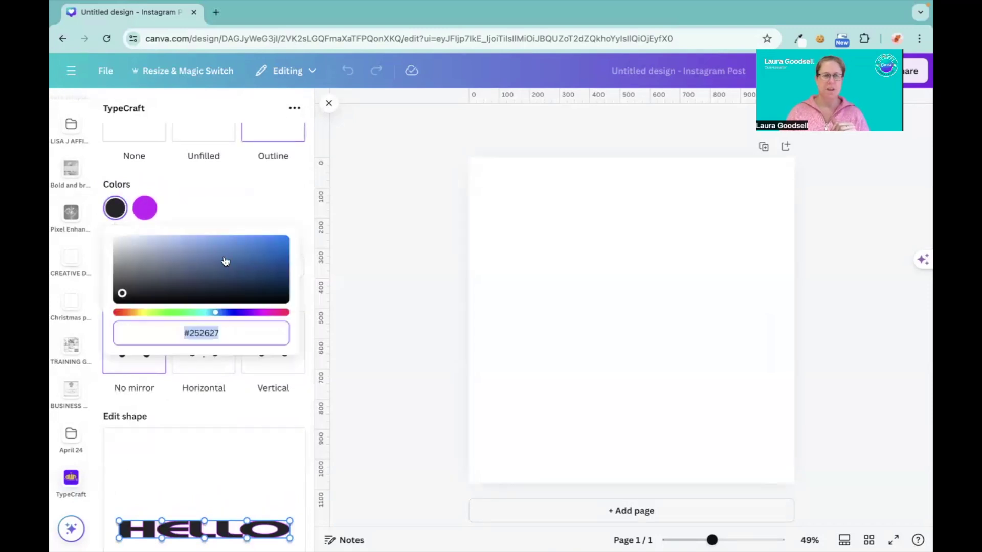
left_click(147, 312)
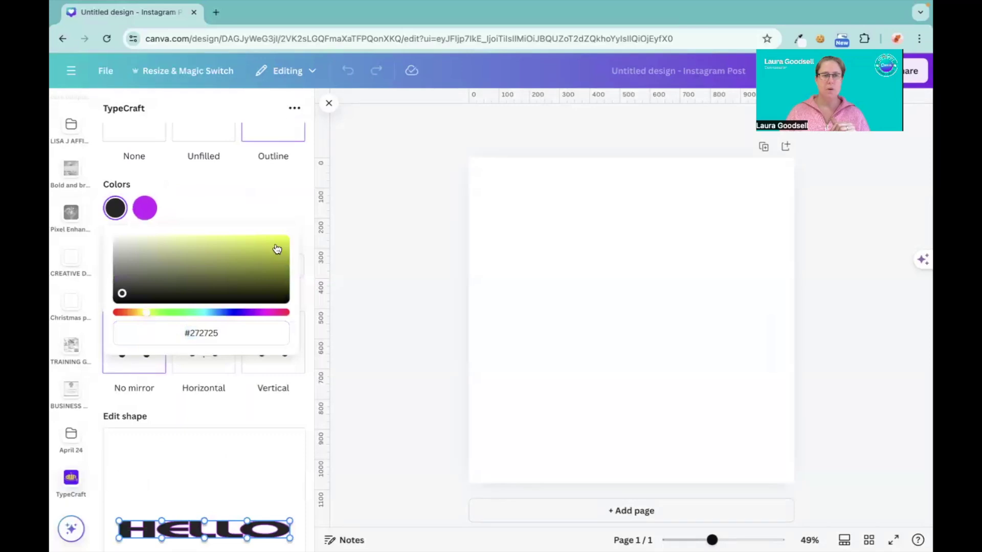
left_click_drag(277, 249, 283, 236)
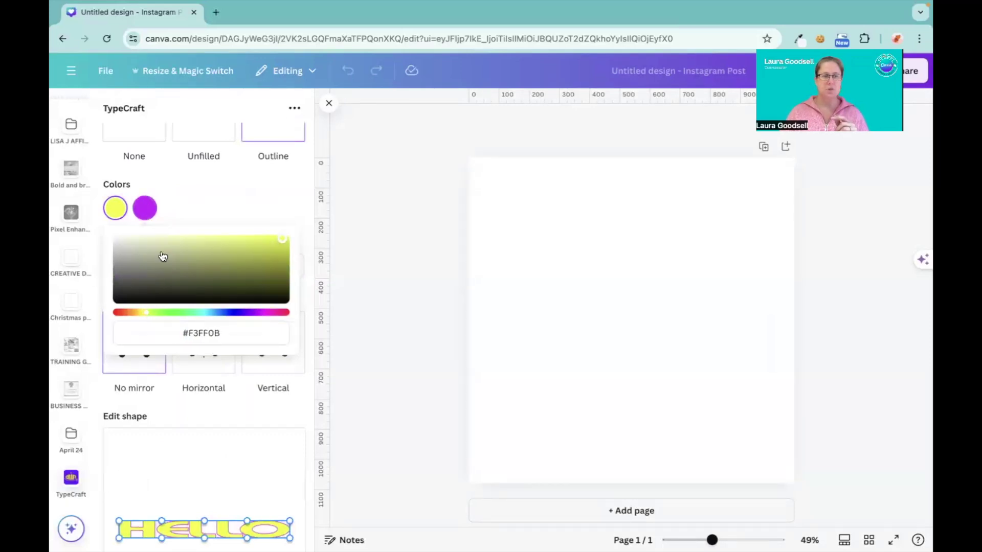
scroll(215, 191, "down", 2)
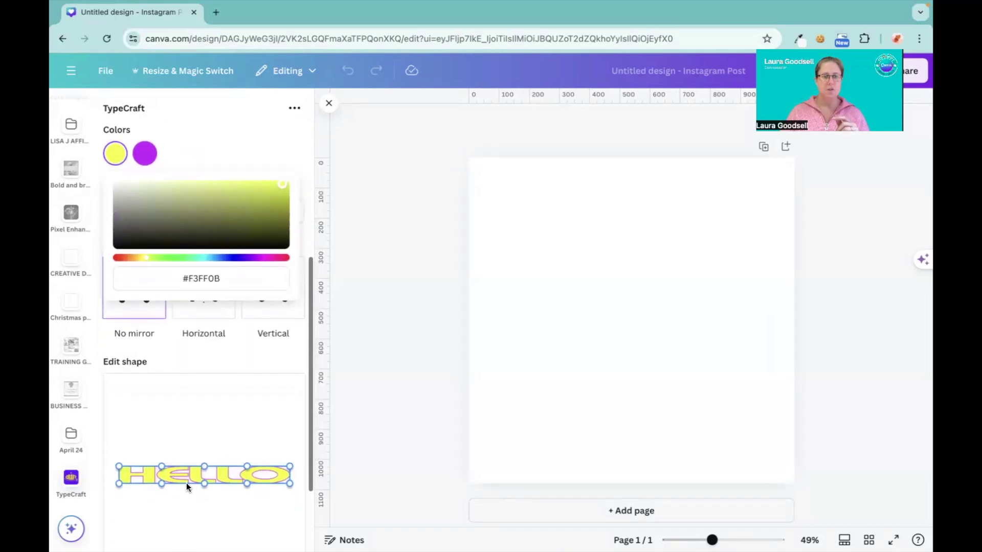
Step: Make the HELLO outline bright blue, #034FF8
left_click(145, 153)
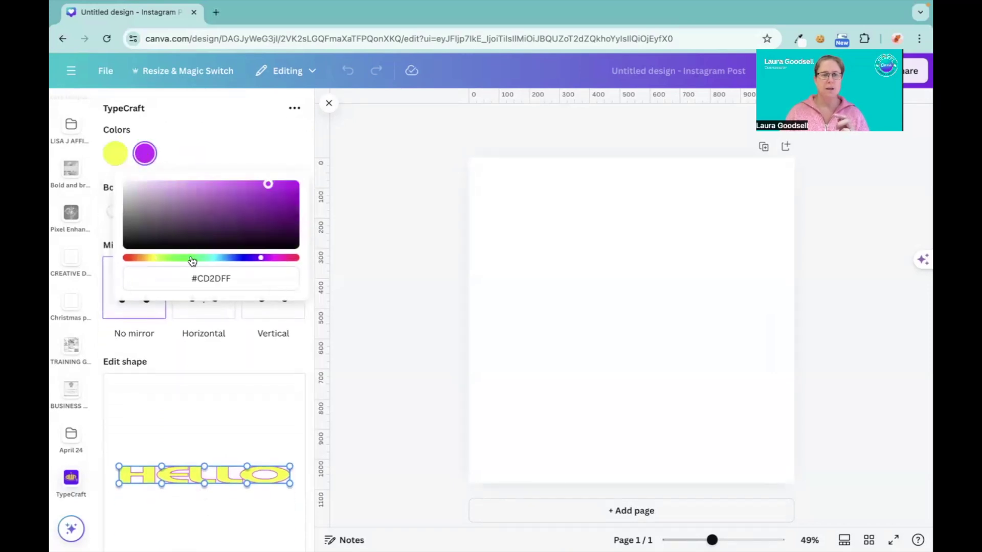
left_click(231, 258)
left_click(265, 185)
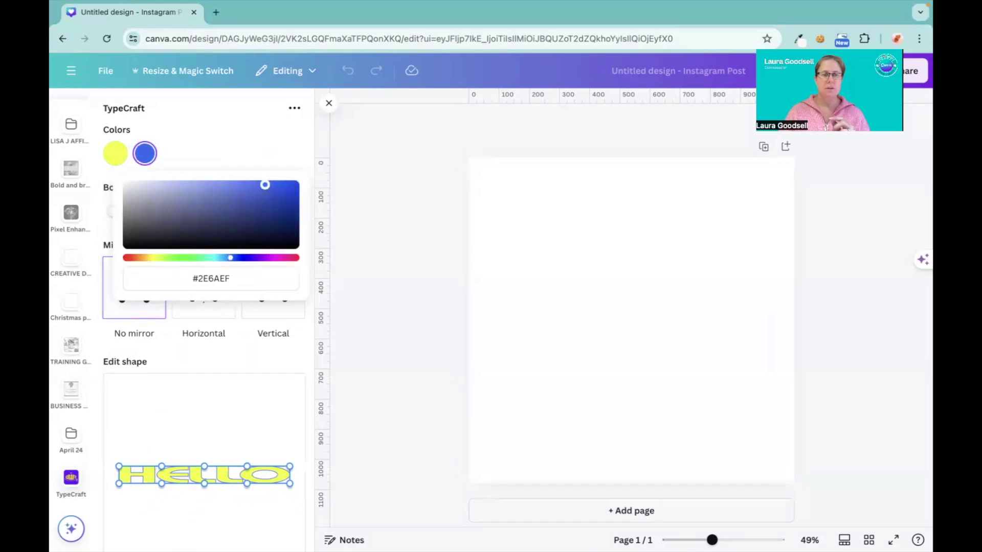
left_click_drag(265, 185, 295, 184)
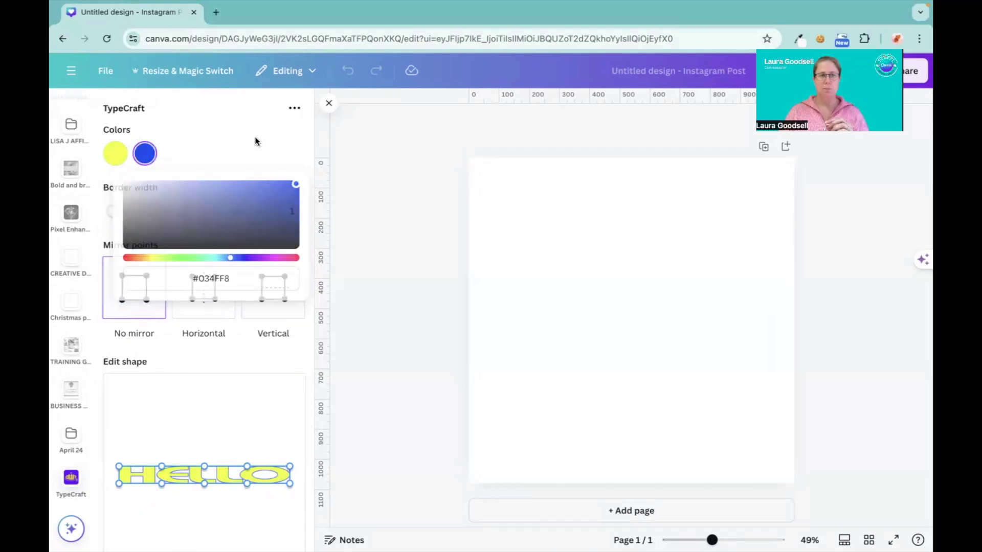
left_click(255, 137)
Step: Thin HELLO's blue outline to a border width of 2
mouse_move(114, 213)
left_mouse_down()
mouse_move(153, 212)
mouse_move(129, 214)
left_mouse_up()
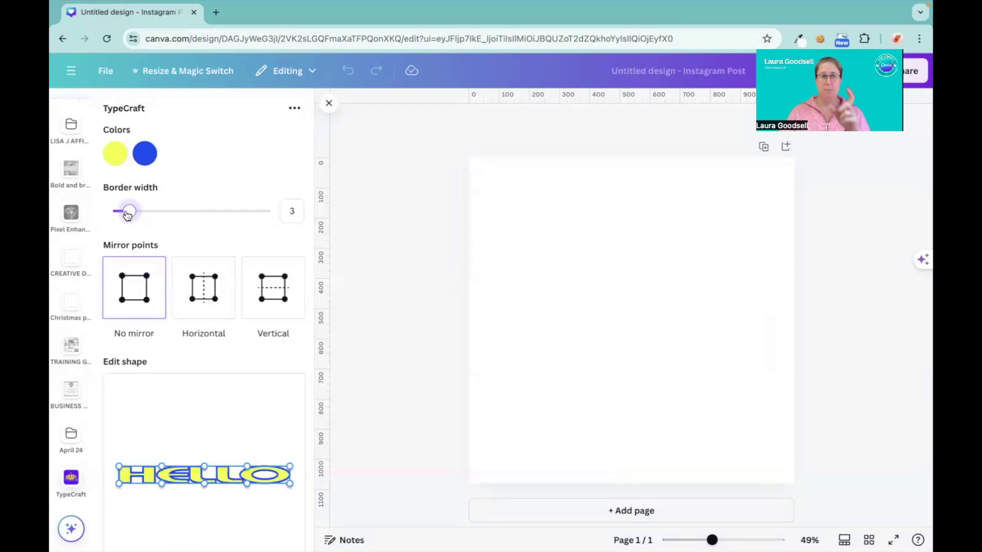
left_click_drag(127, 215, 122, 214)
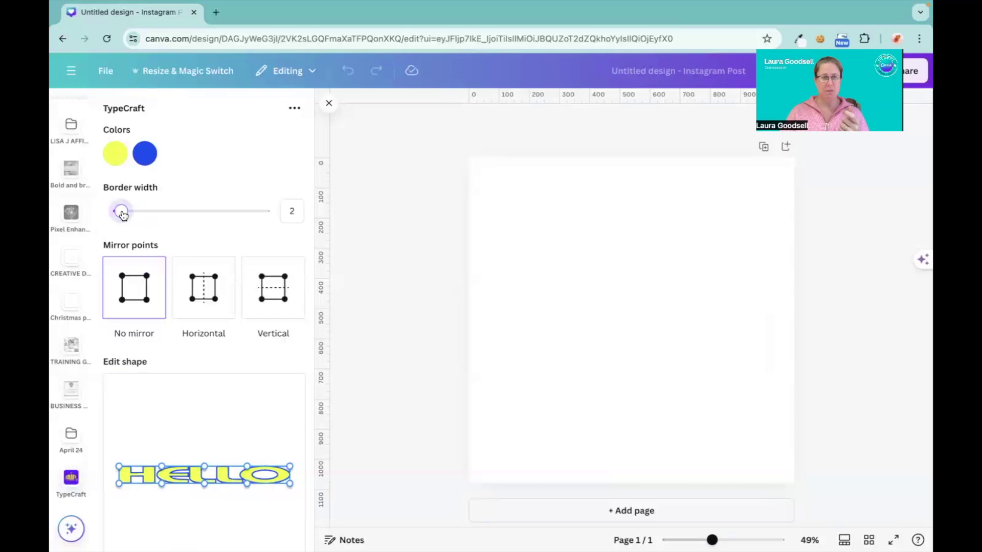
scroll(193, 214, "down", 2)
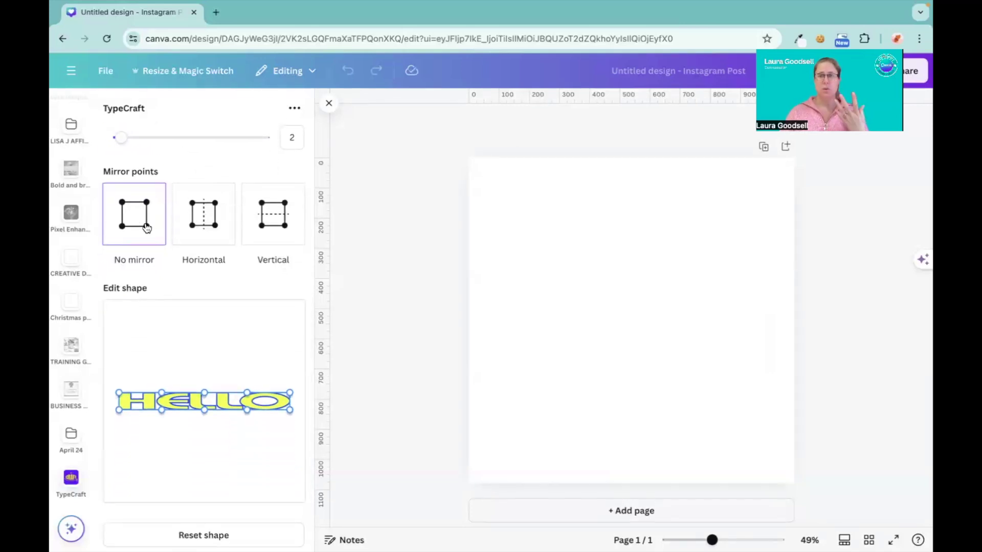
Step: Try Vertical mirror points, then settle on Horizontal mirroring
left_click(208, 222)
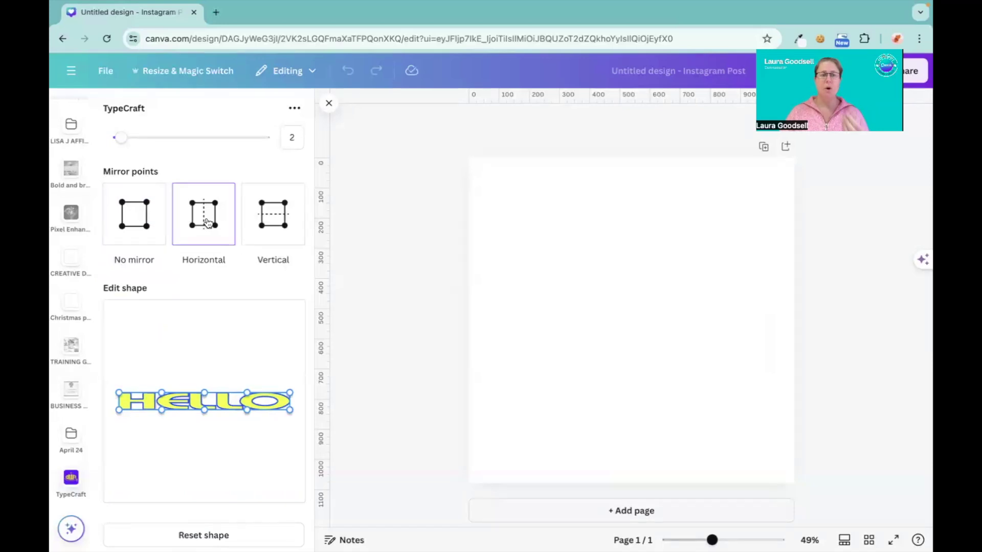
left_click(271, 219)
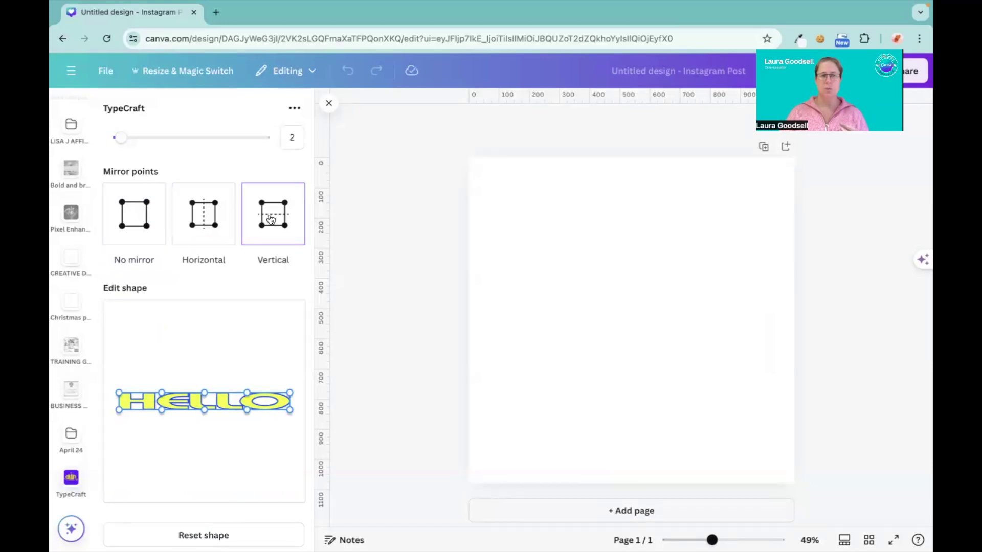
left_click(198, 221)
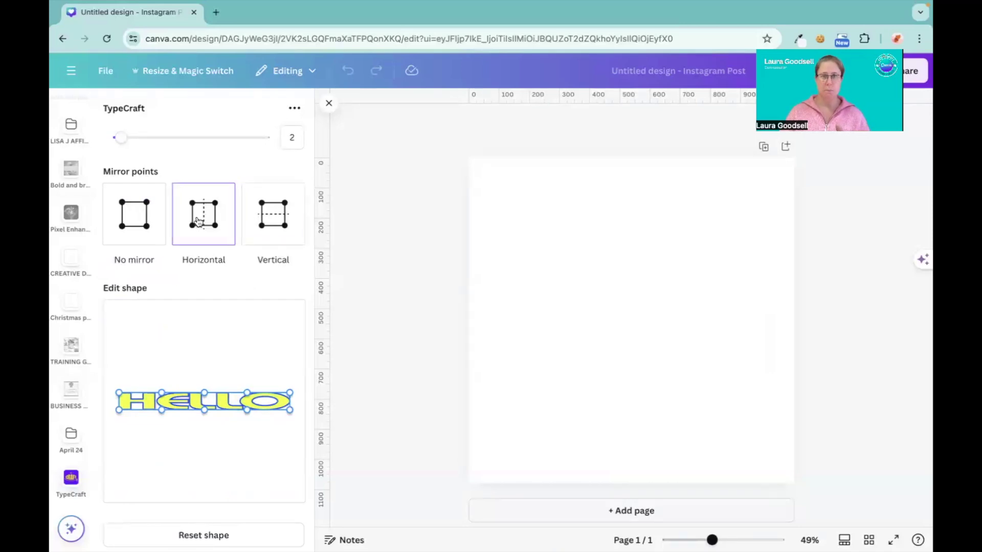
scroll(198, 220, "down", 1)
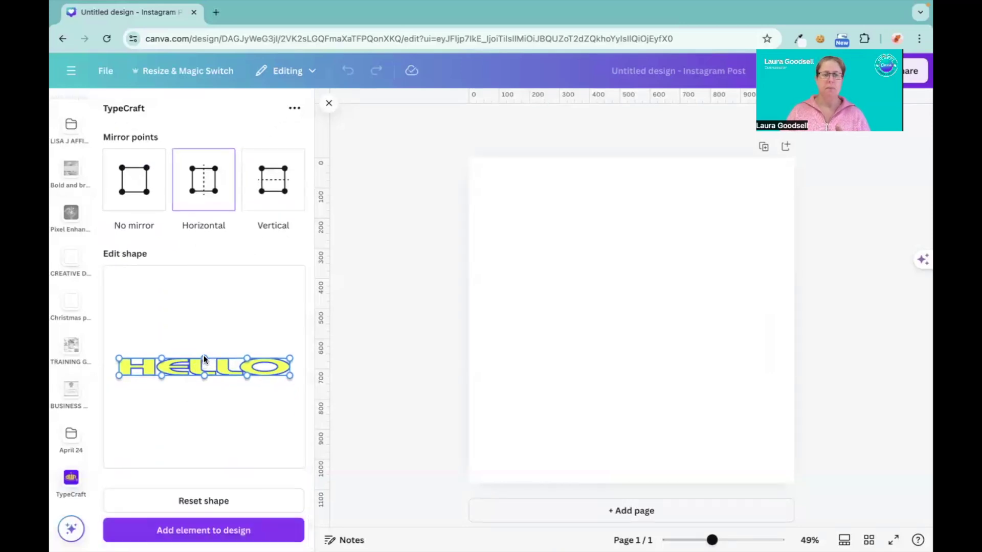
Step: Test arching HELLO's top middle, then flatten it back to level text
mouse_move(203, 357)
left_mouse_down()
mouse_move(199, 289)
mouse_move(169, 293)
mouse_move(143, 314)
mouse_move(133, 369)
mouse_move(142, 432)
mouse_move(198, 443)
mouse_move(251, 419)
mouse_move(251, 330)
mouse_move(159, 301)
mouse_move(184, 320)
mouse_move(245, 306)
mouse_move(262, 378)
mouse_move(203, 453)
mouse_move(210, 339)
mouse_move(208, 358)
left_mouse_up()
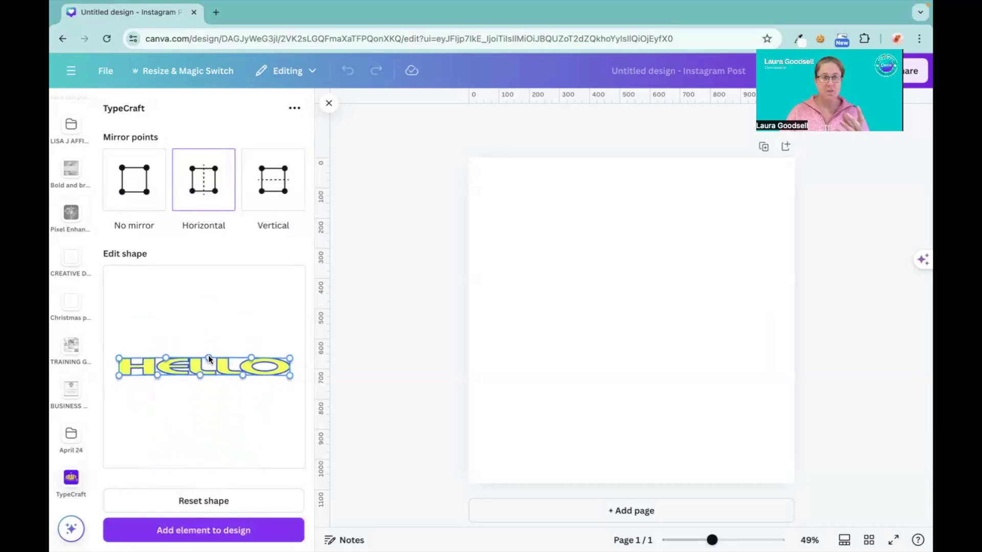
left_click(149, 179)
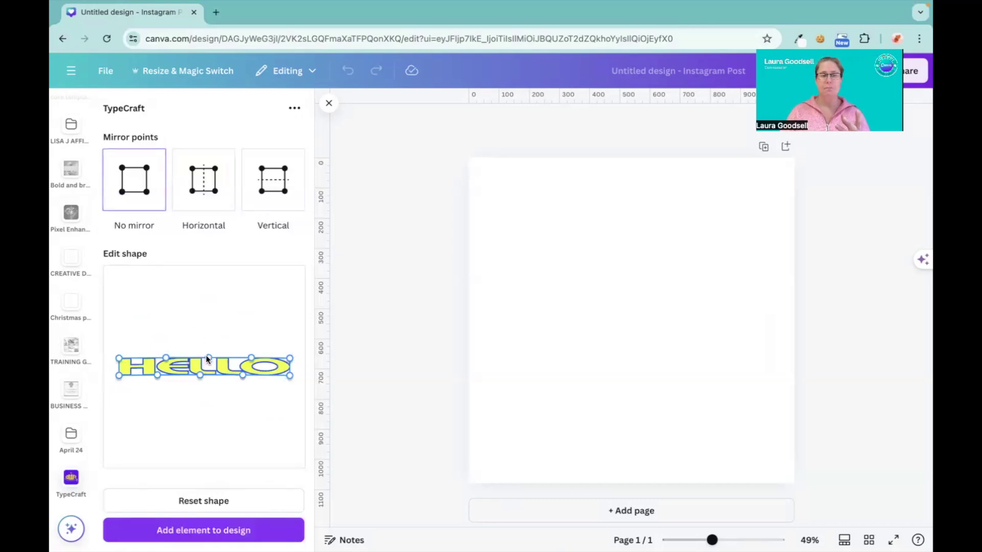
mouse_move(206, 357)
left_mouse_down()
mouse_move(205, 289)
mouse_move(203, 357)
left_mouse_up()
left_click(199, 203)
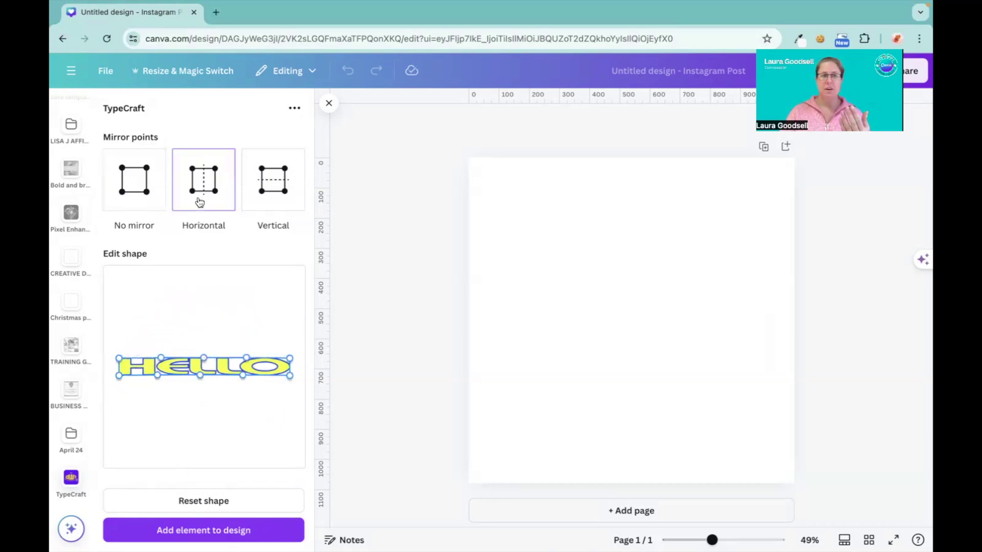
mouse_move(203, 358)
left_mouse_down()
mouse_move(204, 279)
mouse_move(201, 406)
mouse_move(203, 345)
mouse_move(203, 357)
left_mouse_up()
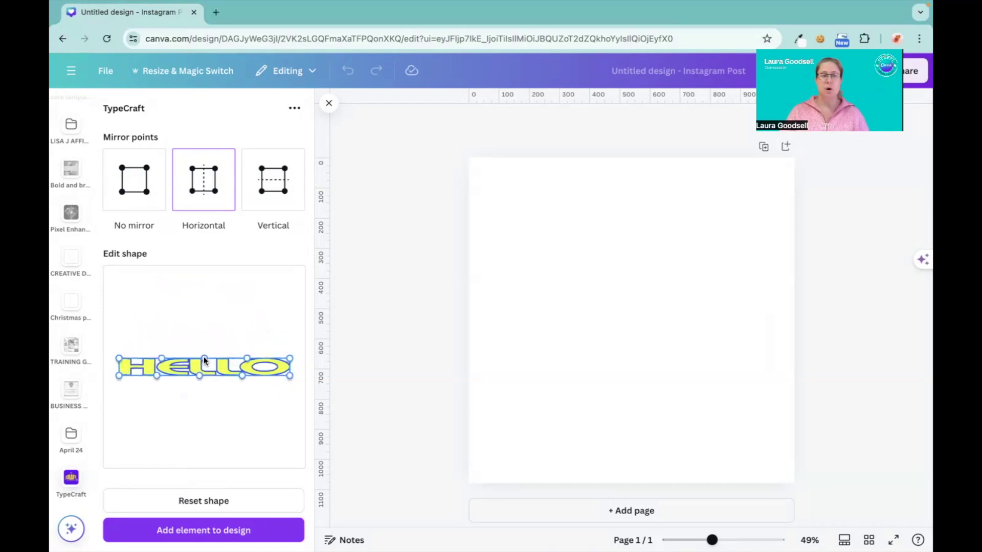
Step: With Vertical mirror points, flare the O end into a large trumpet
left_click(265, 189)
left_click_drag(289, 376, 295, 460)
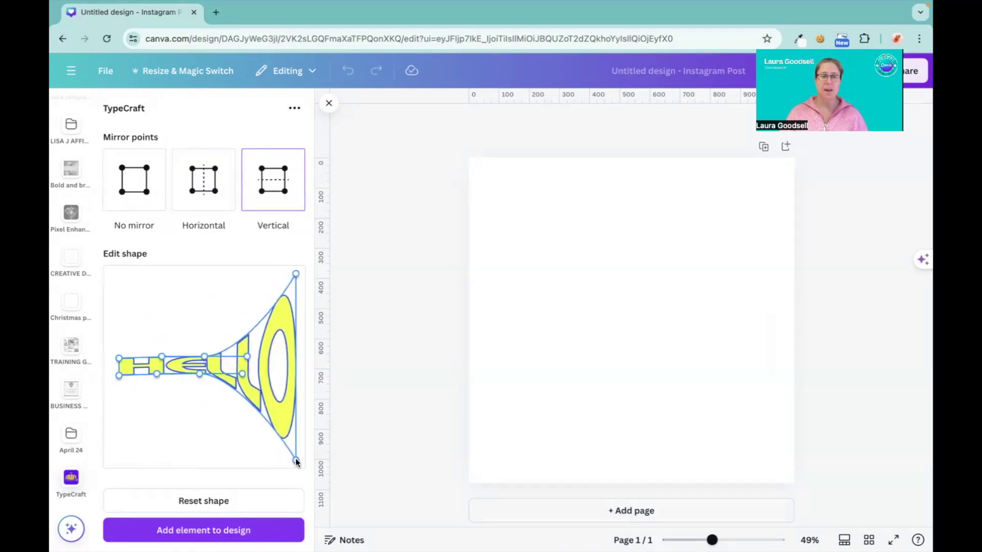
left_click_drag(118, 355, 114, 275)
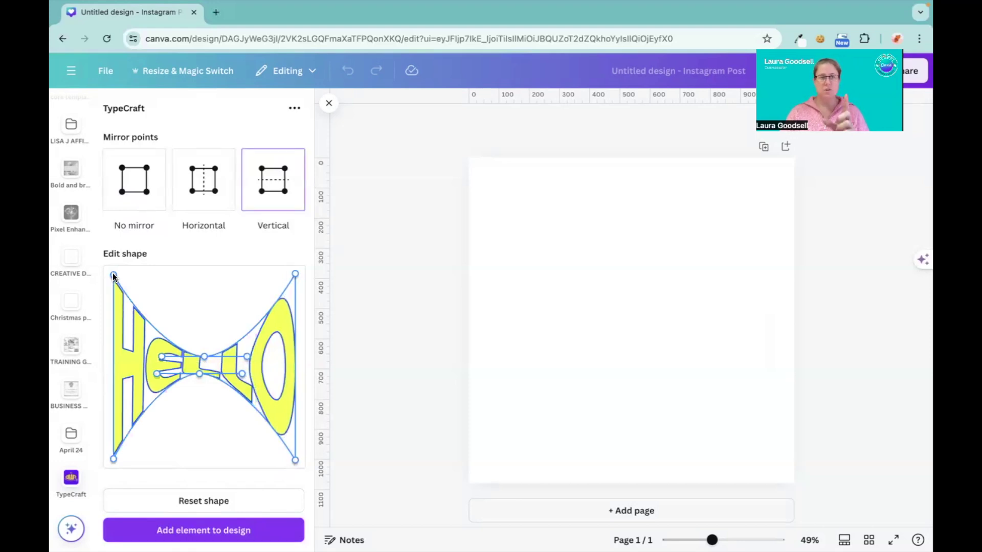
left_click_drag(114, 276, 109, 357)
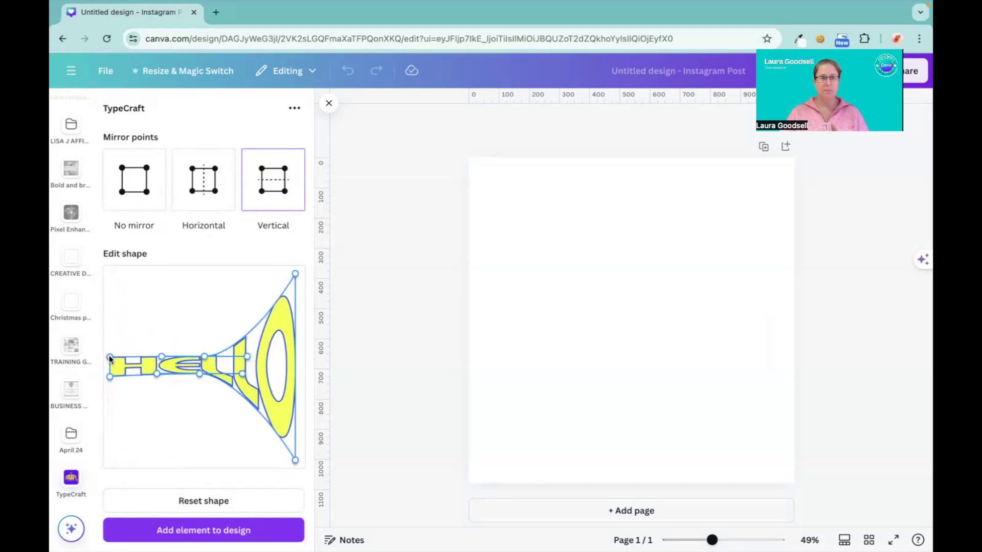
Step: With No mirror, stretch the H's top and bottom, then shorten it again
left_click(146, 174)
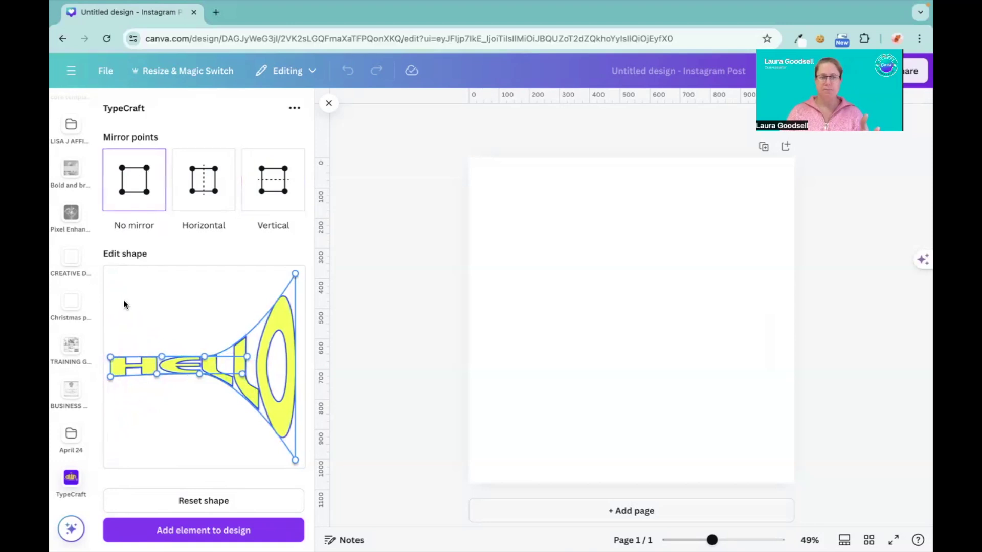
left_click_drag(110, 356, 111, 275)
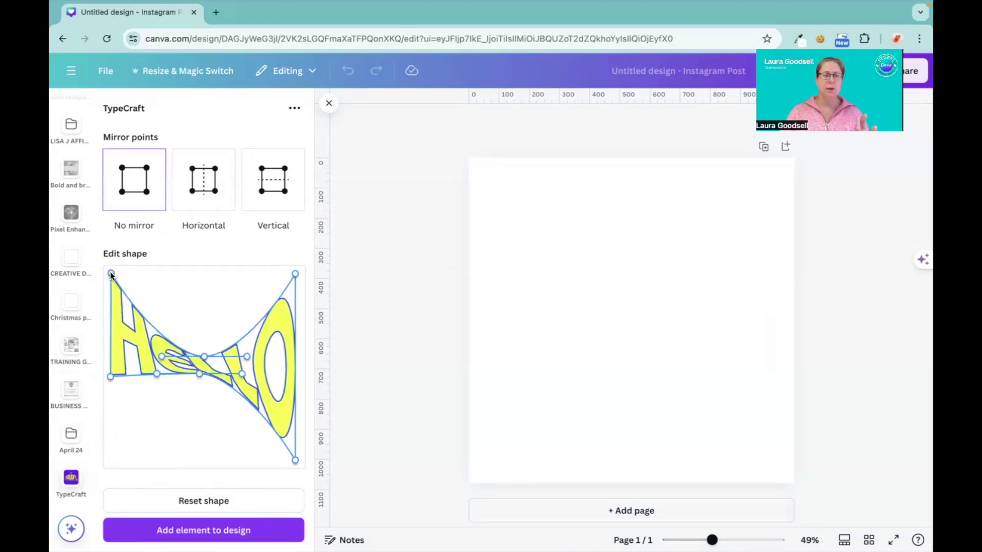
left_click_drag(111, 375, 113, 462)
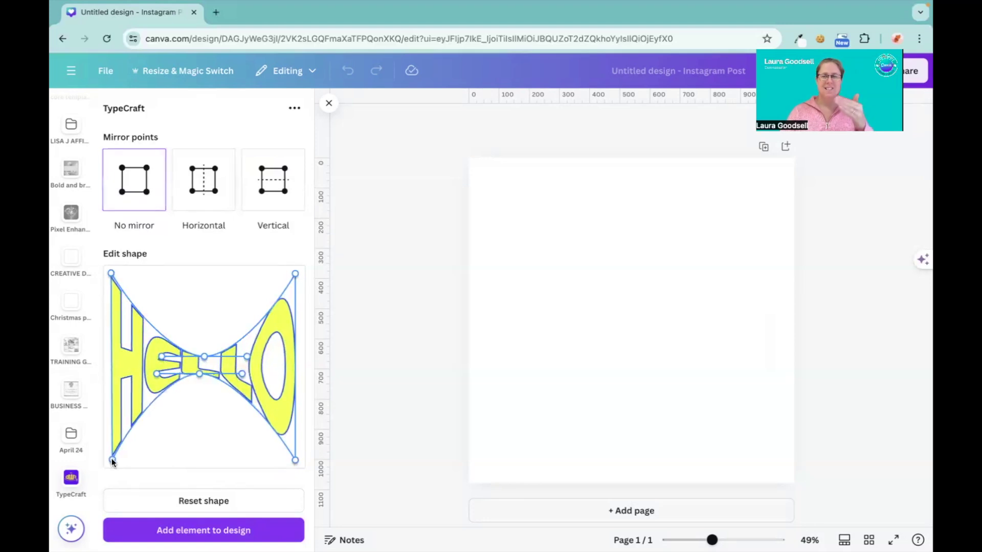
left_click_drag(112, 460, 108, 375)
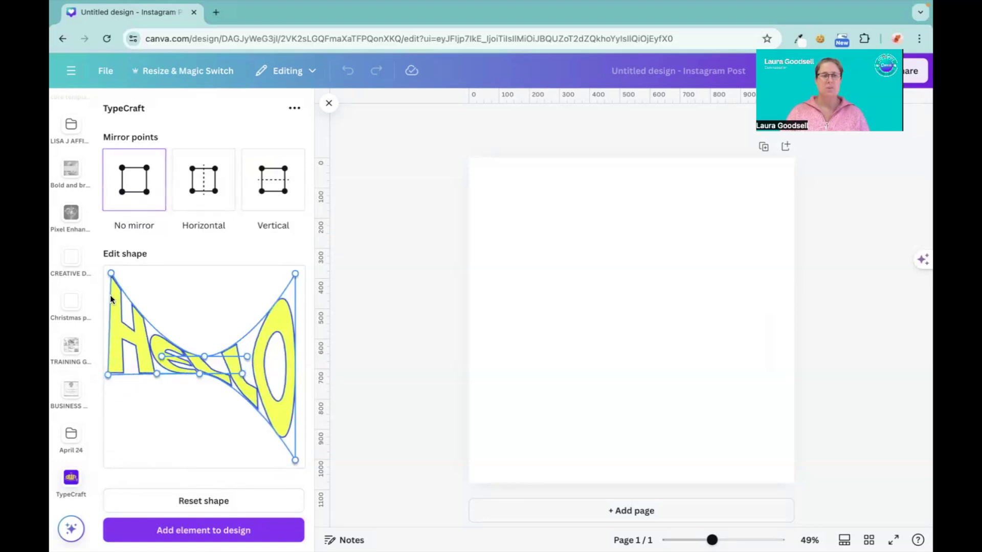
left_click_drag(111, 274, 112, 343)
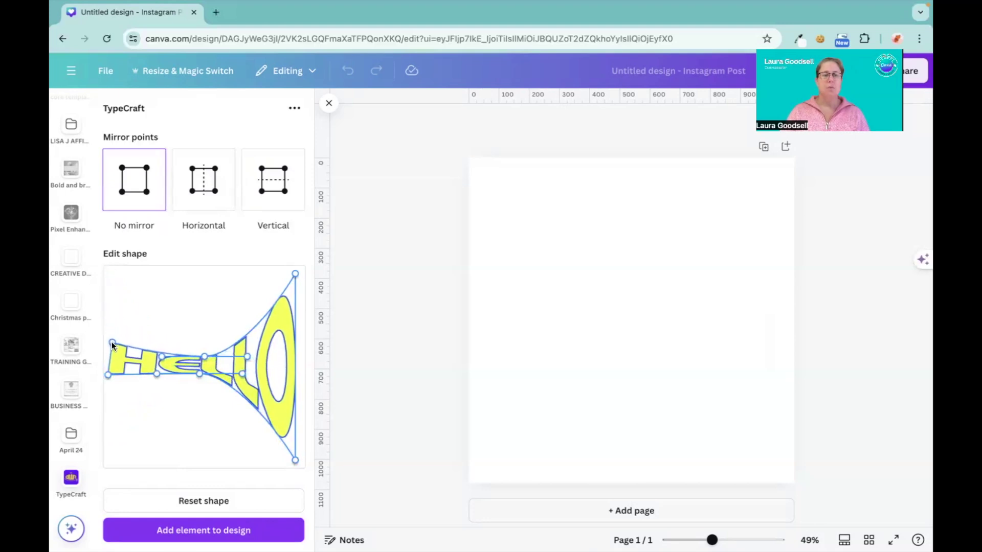
Step: Return to Vertical mirroring and make the H tall on the left end
left_click(189, 186)
left_click(267, 185)
left_click(213, 188)
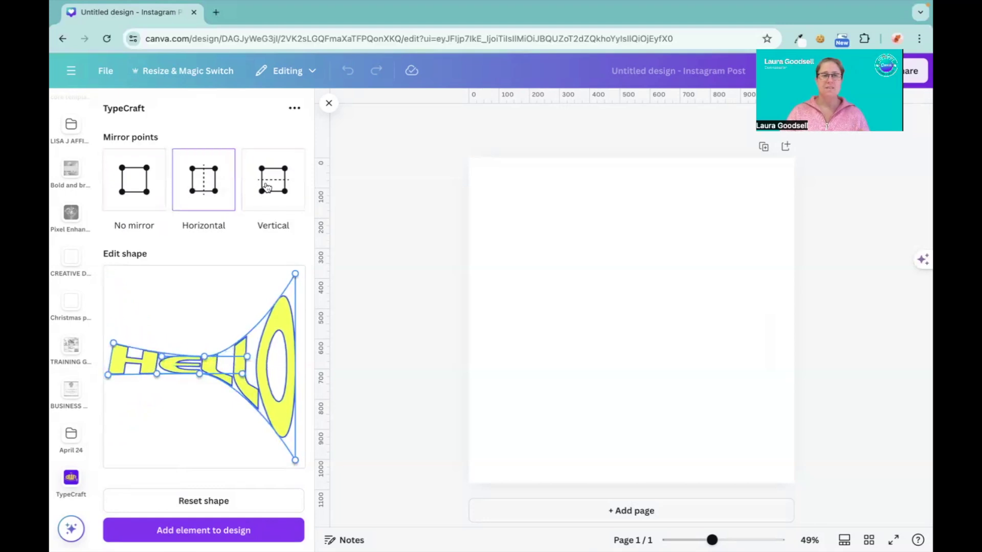
left_click(266, 187)
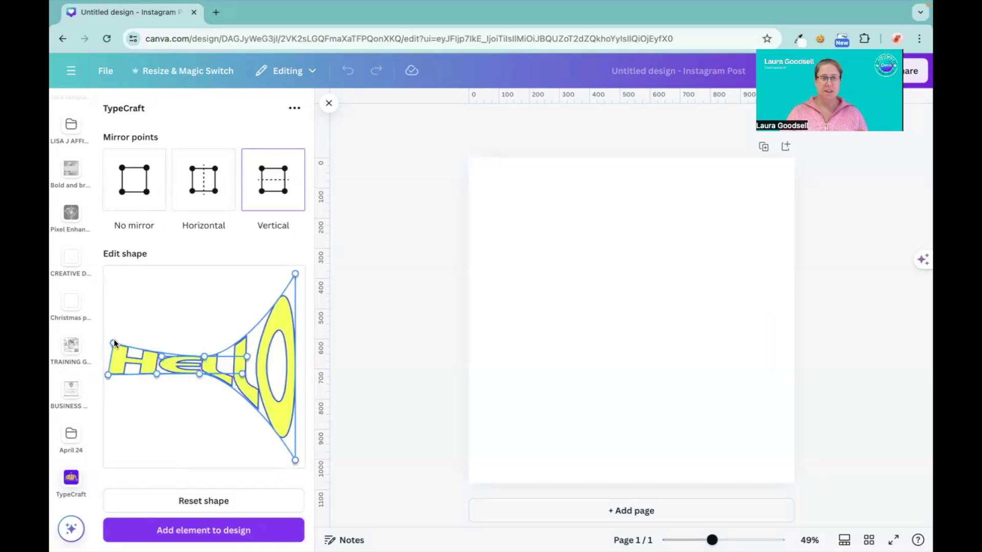
left_click_drag(113, 339, 109, 277)
Step: Stretch the H end of HELLO taller, toggling Vertical mirroring off and on
left_click(130, 175)
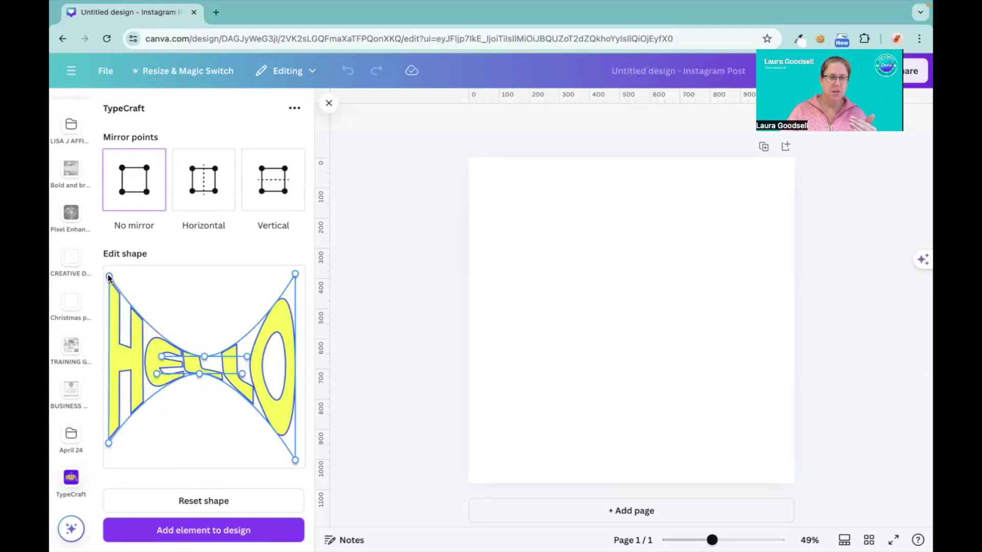
left_click(258, 190)
left_click_drag(109, 443, 110, 453)
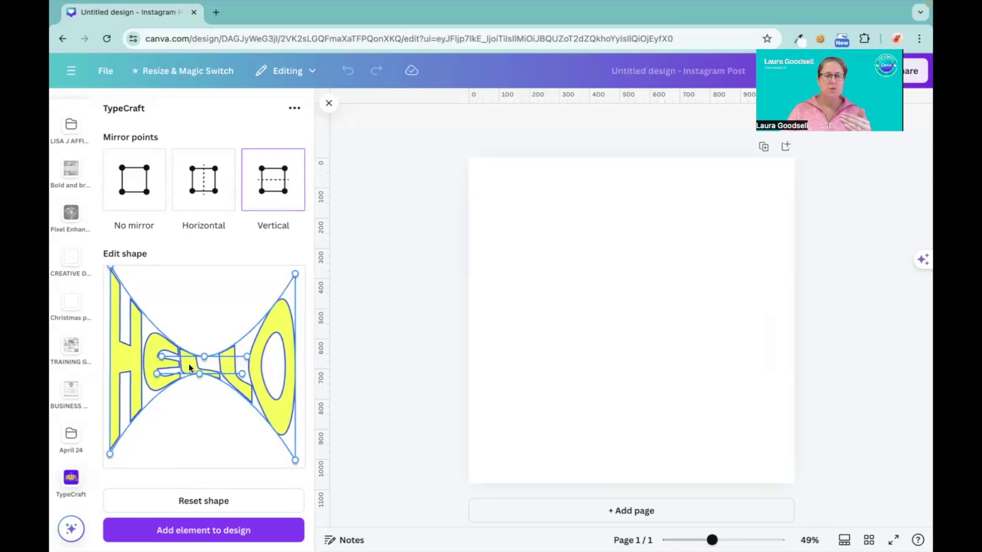
left_click_drag(201, 372, 193, 397)
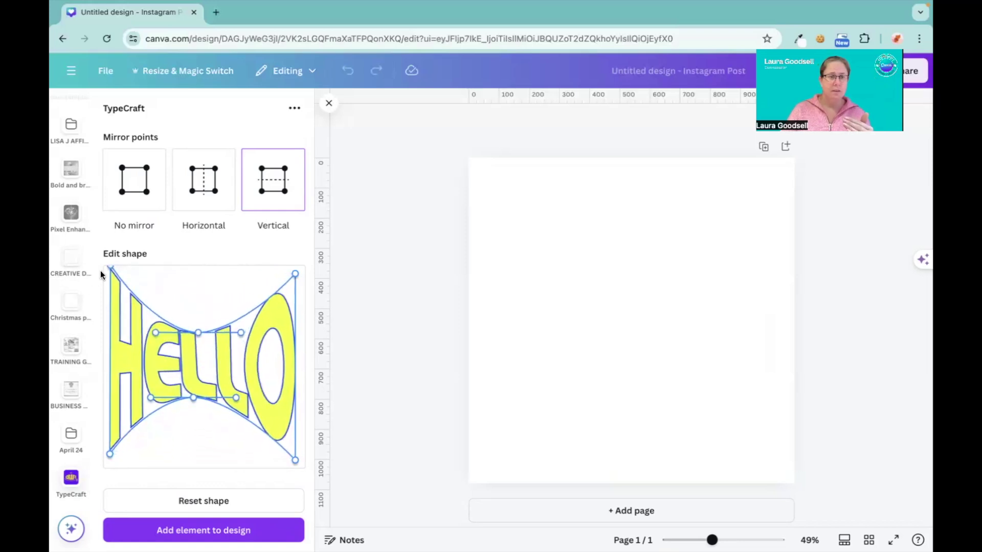
left_click_drag(110, 270, 112, 272)
left_click(132, 169)
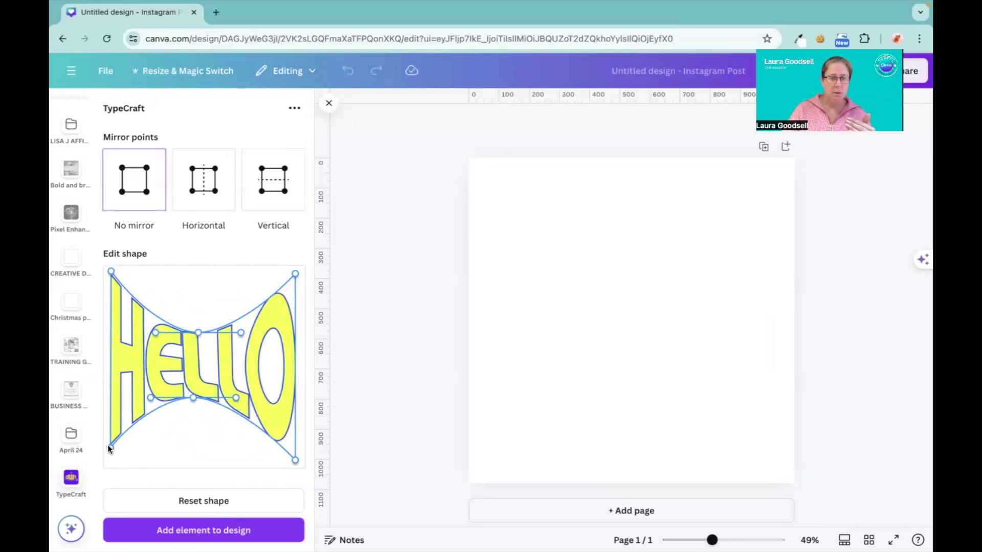
left_click_drag(108, 444, 110, 462)
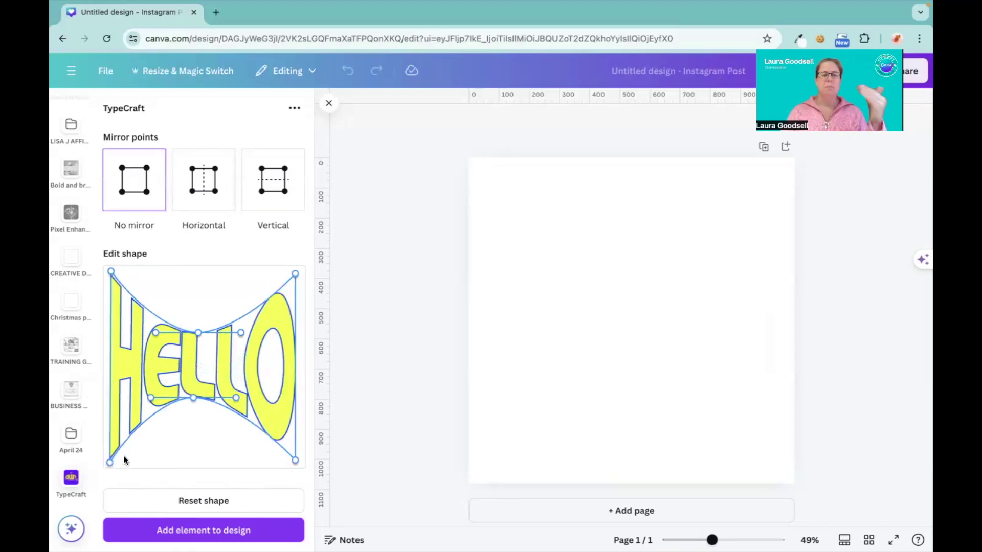
left_click(271, 178)
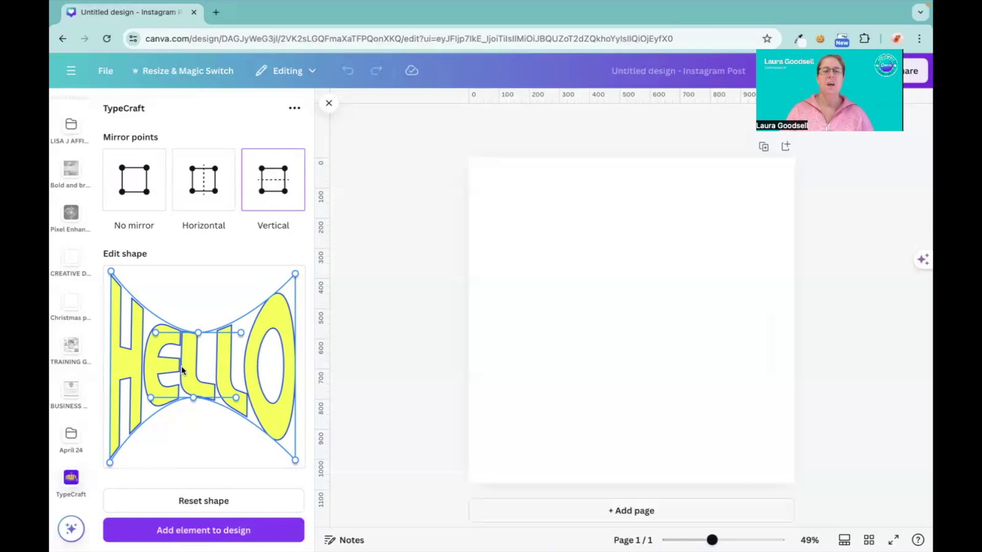
Step: Pinch the middle letters into a narrow waist, enlarge the O, then set No mirror
scroll(169, 318, "up", 3)
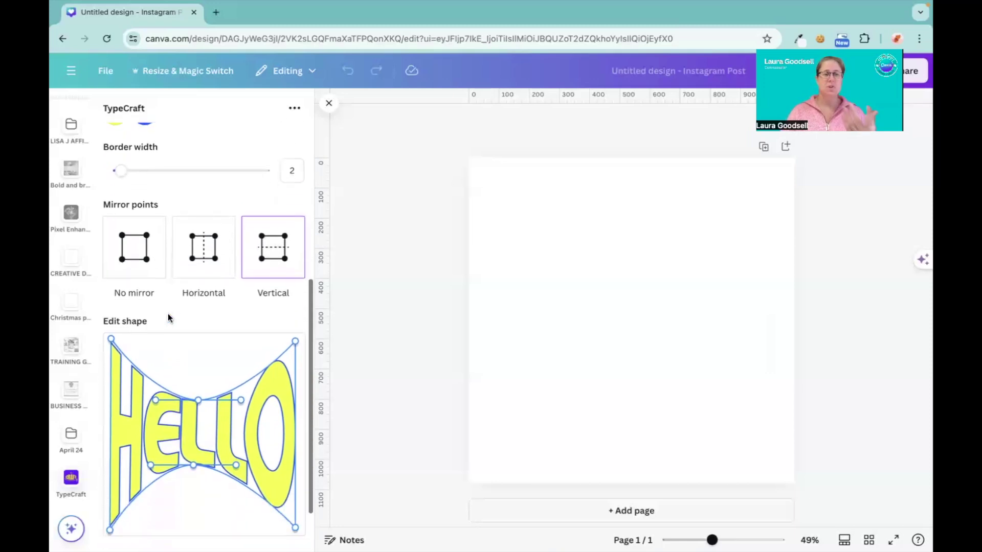
scroll(169, 318, "up", 1)
scroll(169, 318, "down", 3)
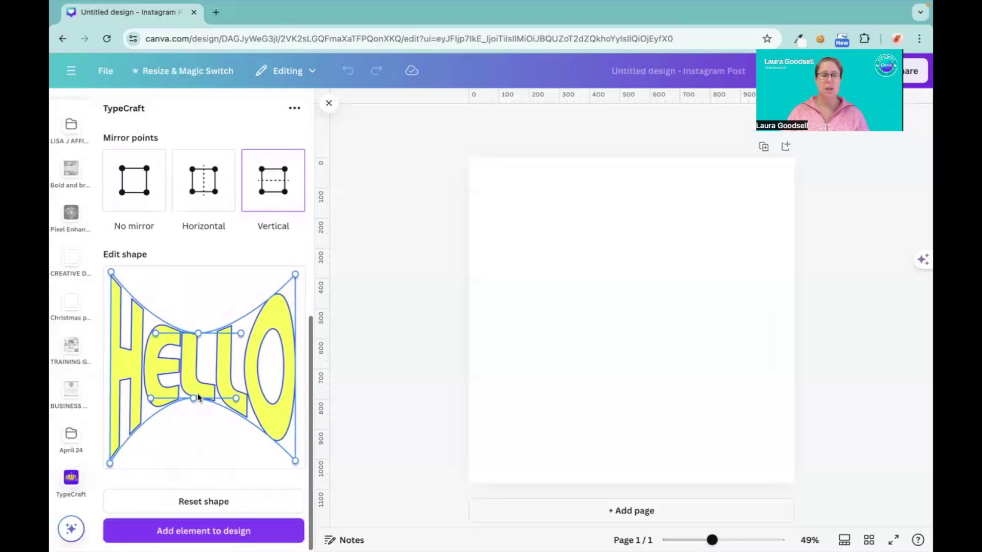
mouse_move(198, 335)
left_mouse_down()
mouse_move(189, 437)
mouse_move(208, 449)
mouse_move(196, 340)
left_mouse_up()
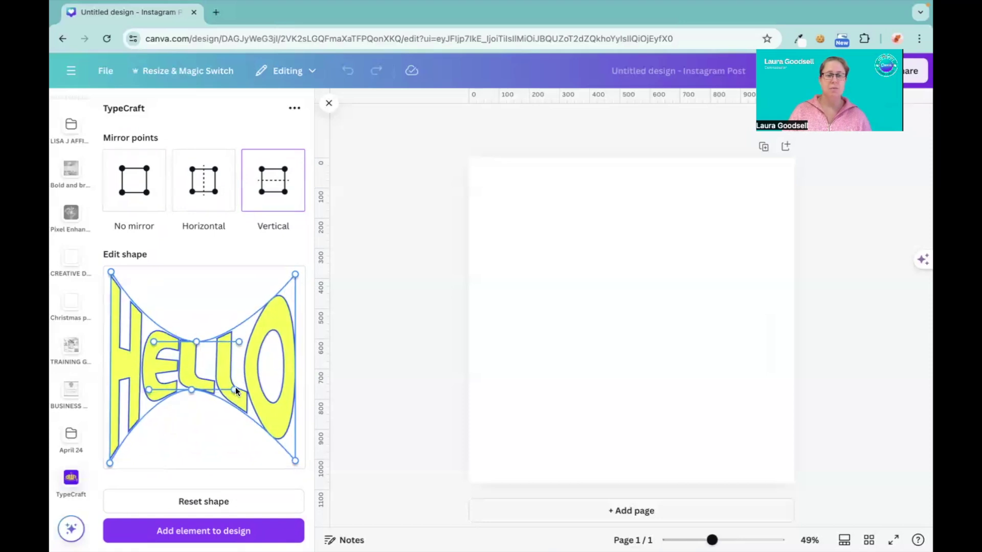
left_click_drag(235, 389, 207, 452)
left_click_drag(148, 394, 180, 451)
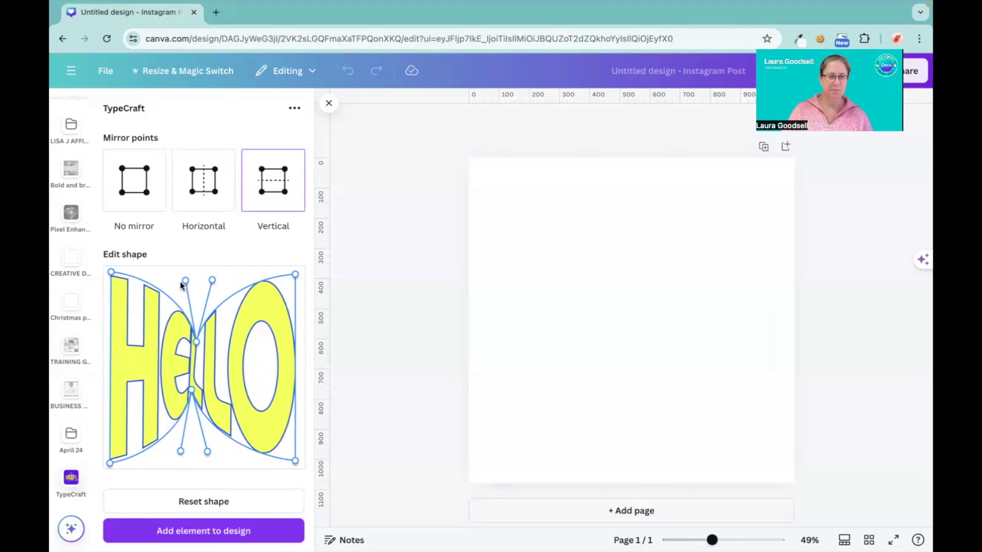
left_click_drag(185, 281, 165, 320)
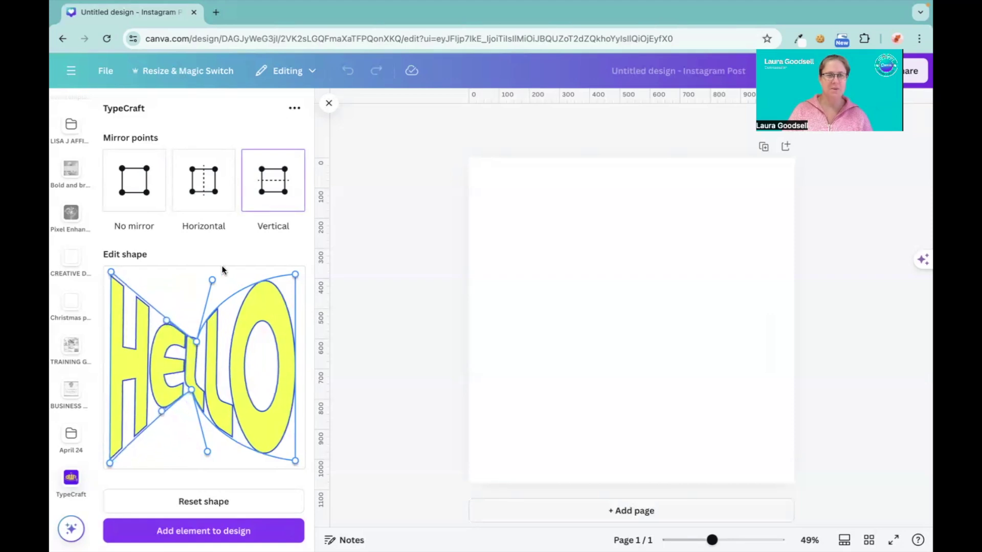
left_click_drag(213, 279, 232, 318)
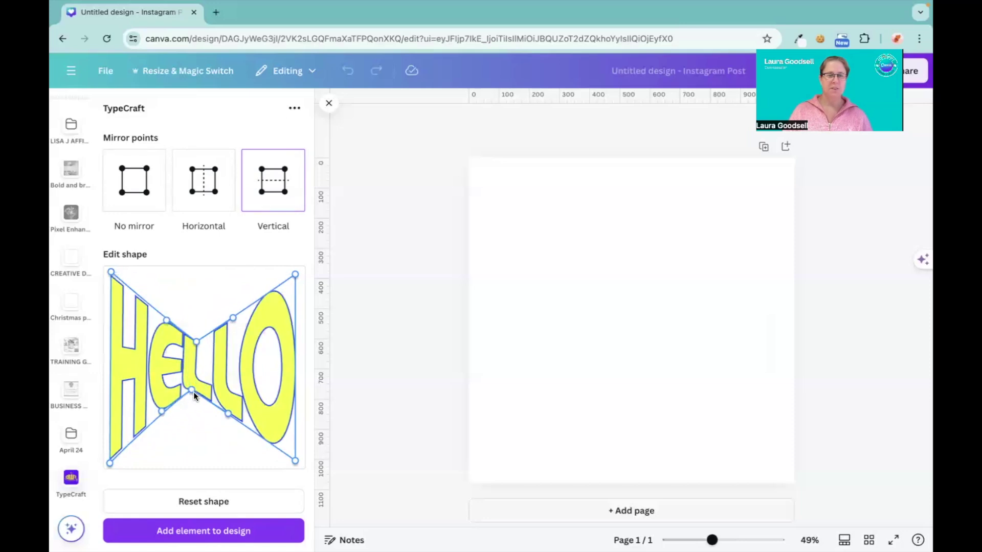
left_click_drag(192, 390, 202, 397)
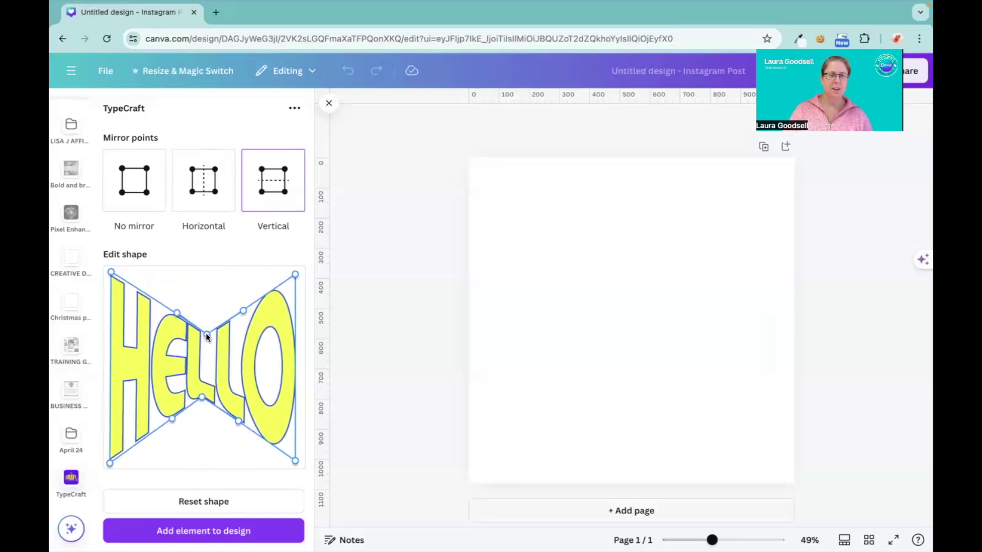
left_click_drag(205, 332, 201, 336)
left_click(146, 188)
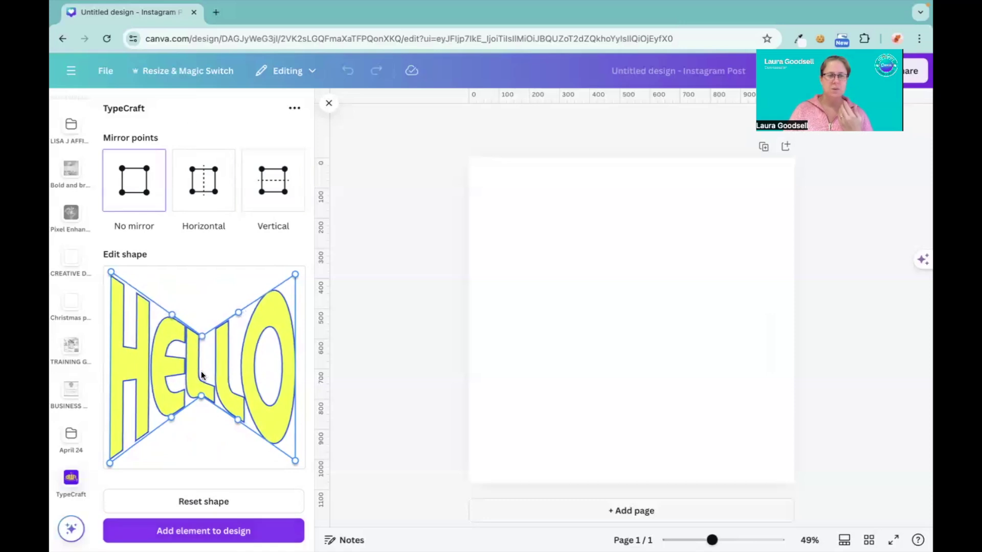
Step: Place the bow-tie HELLO on the post and stretch it to fill the page
left_click(198, 531)
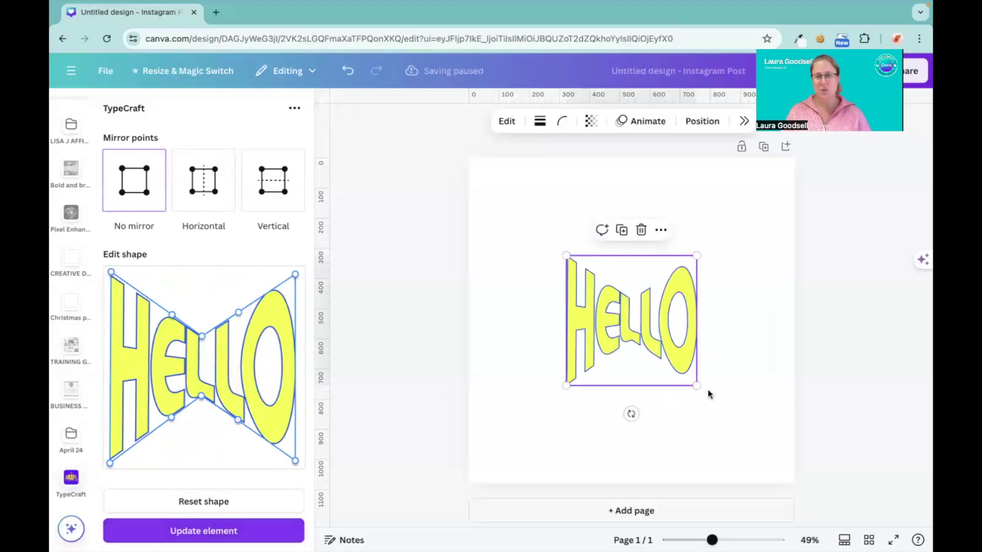
left_click_drag(697, 387, 786, 465)
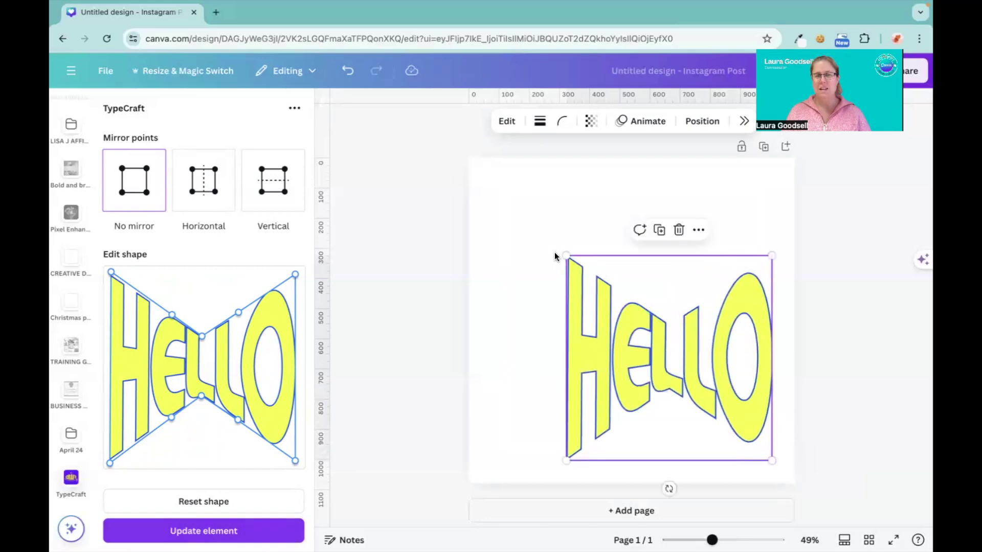
left_click_drag(565, 254, 491, 180)
left_click(630, 324)
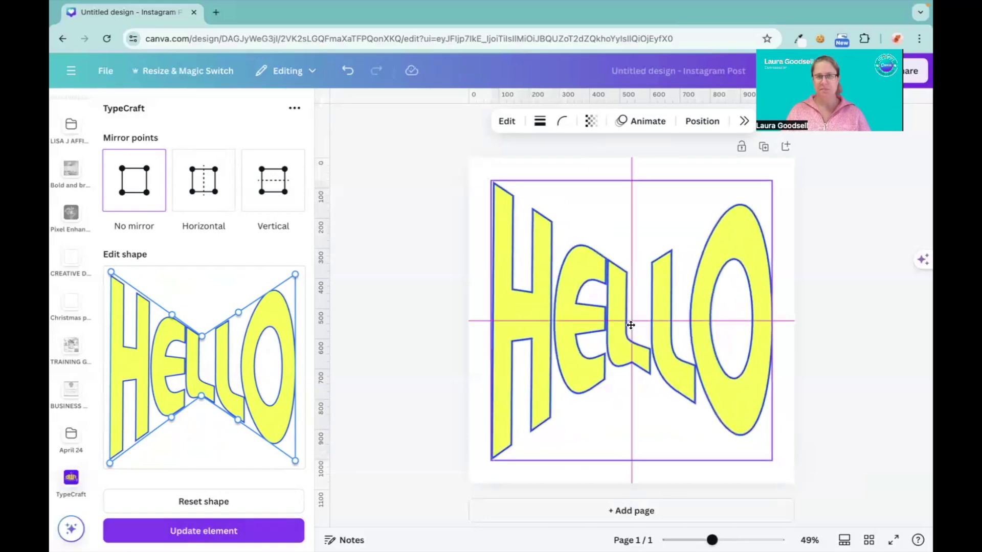
left_click(453, 321)
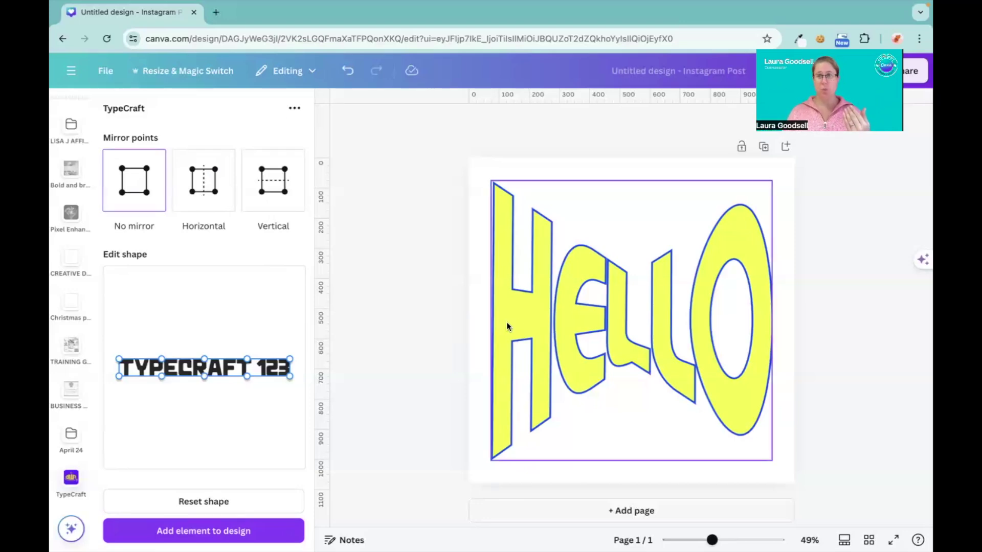
left_click(600, 308)
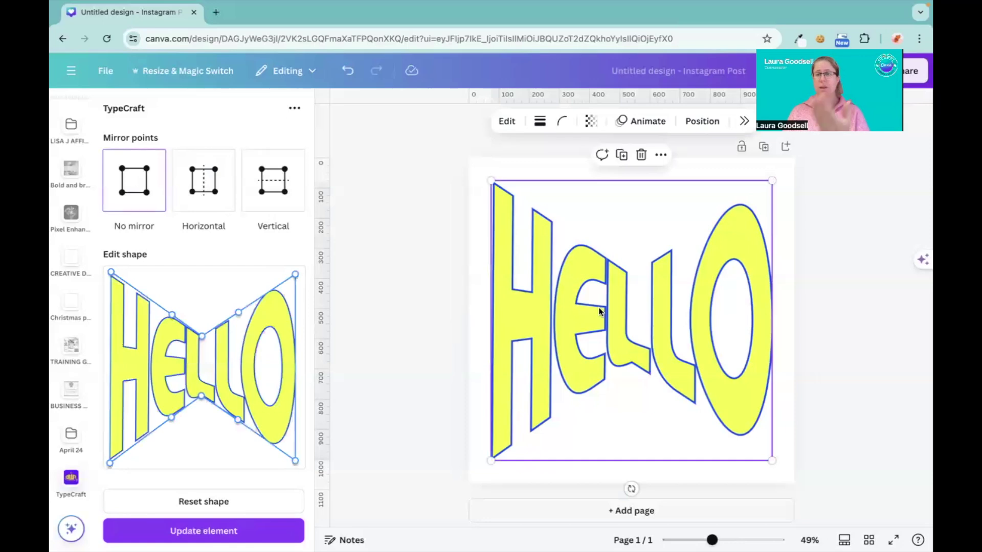
Step: Curve the warp's top and bottom middle points, then update HELLO on the page
scroll(236, 199, "up", 6)
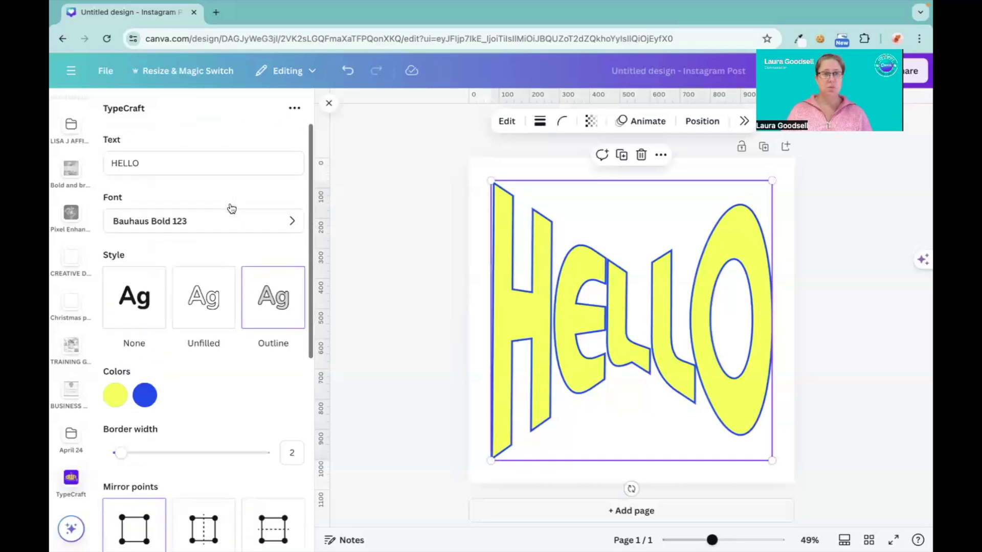
scroll(241, 228, "down", 6)
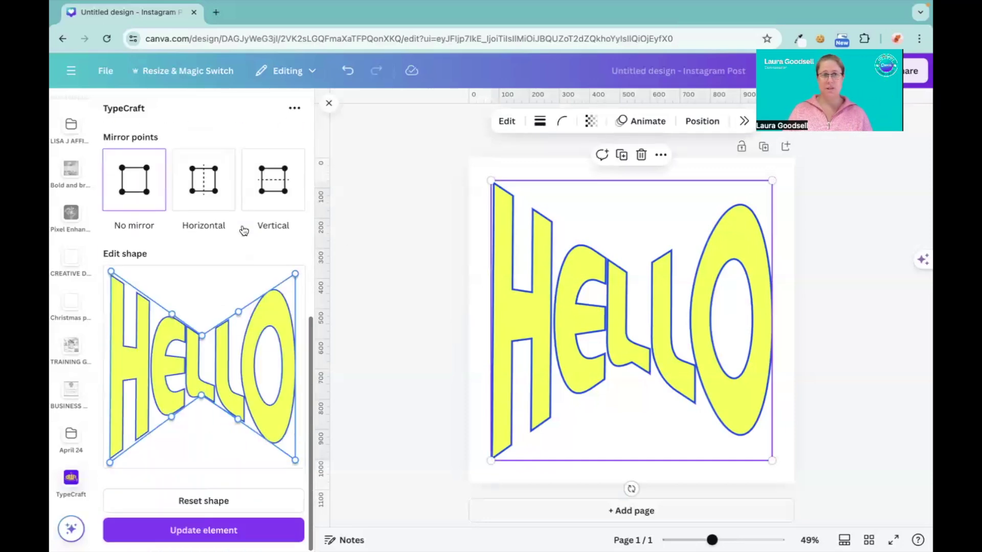
left_click_drag(200, 335, 216, 297)
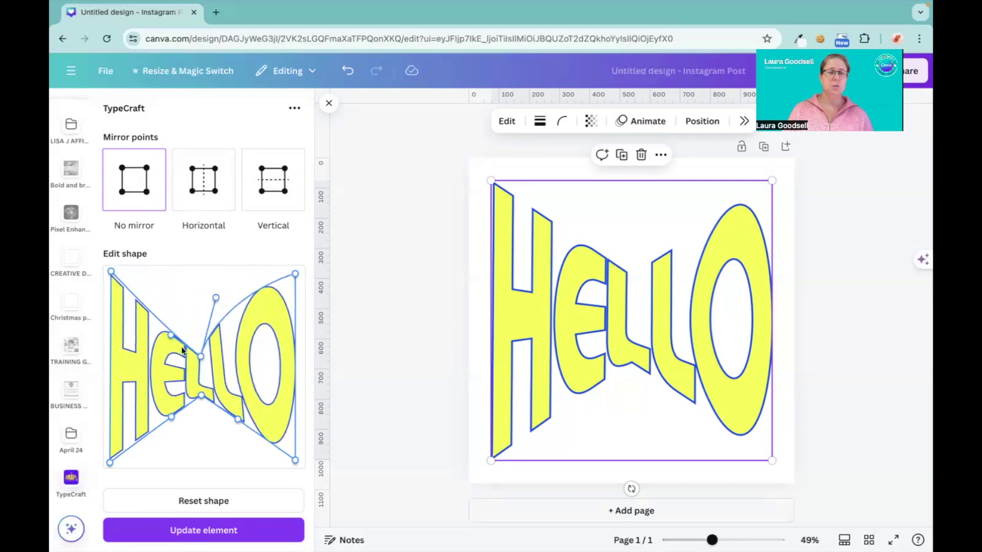
left_click_drag(170, 336, 184, 297)
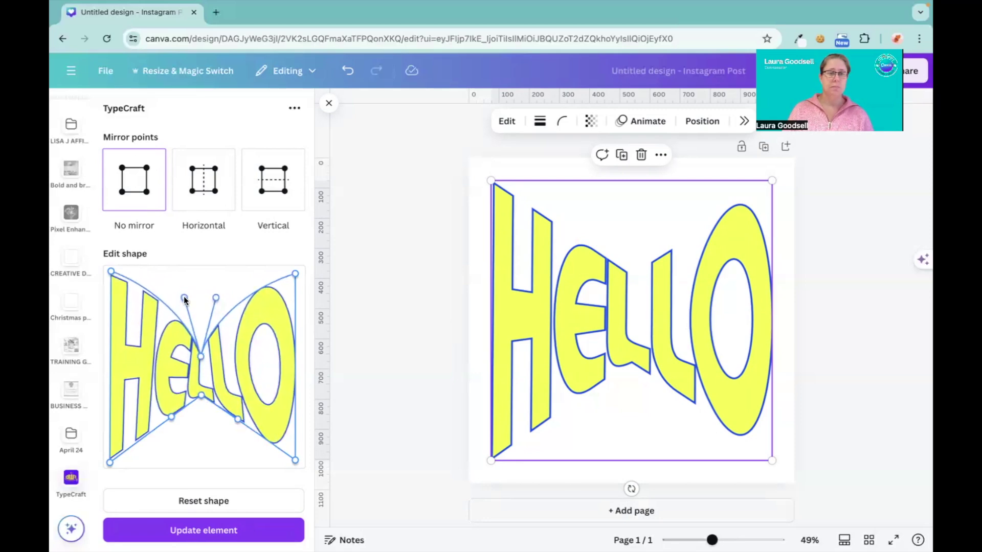
left_click_drag(201, 396, 201, 392)
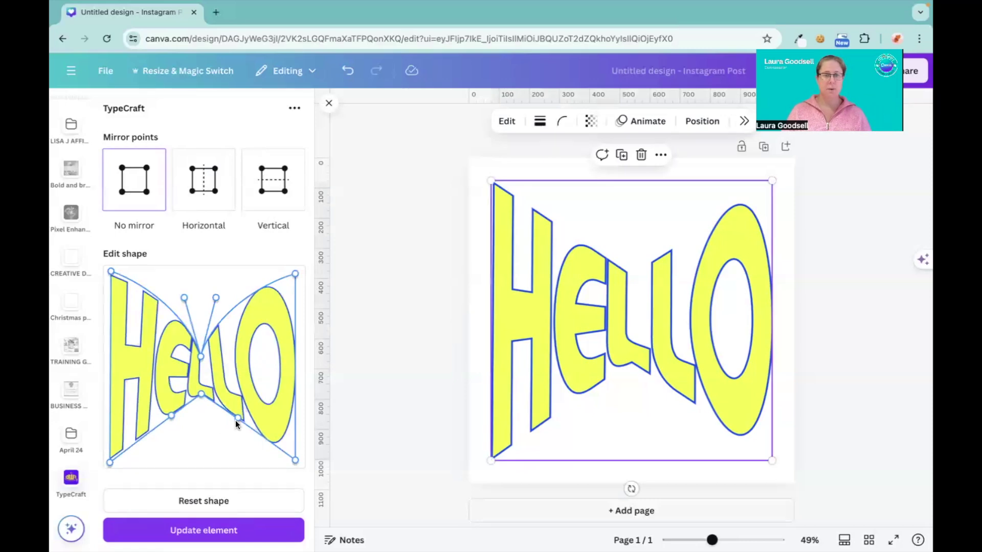
left_click_drag(237, 419, 221, 447)
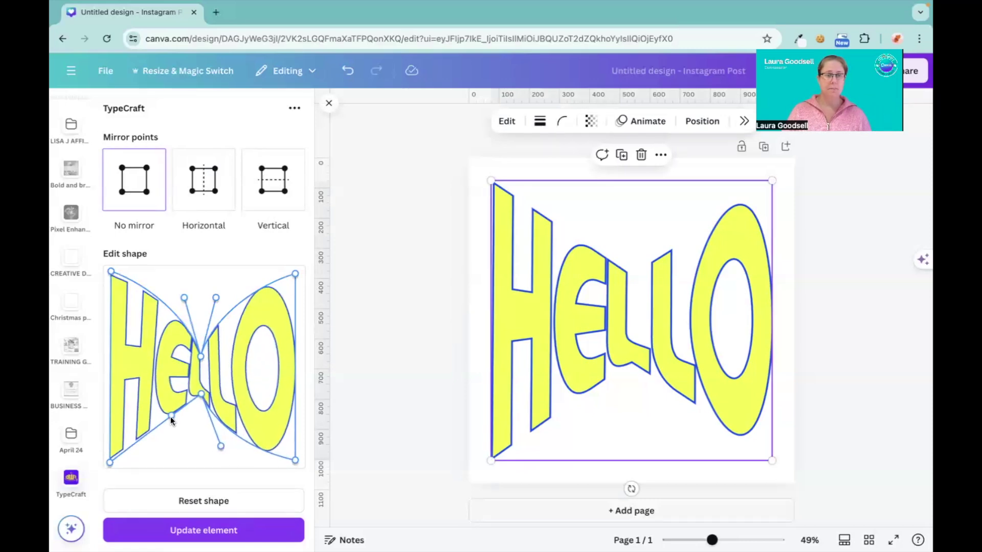
left_click_drag(170, 416, 180, 445)
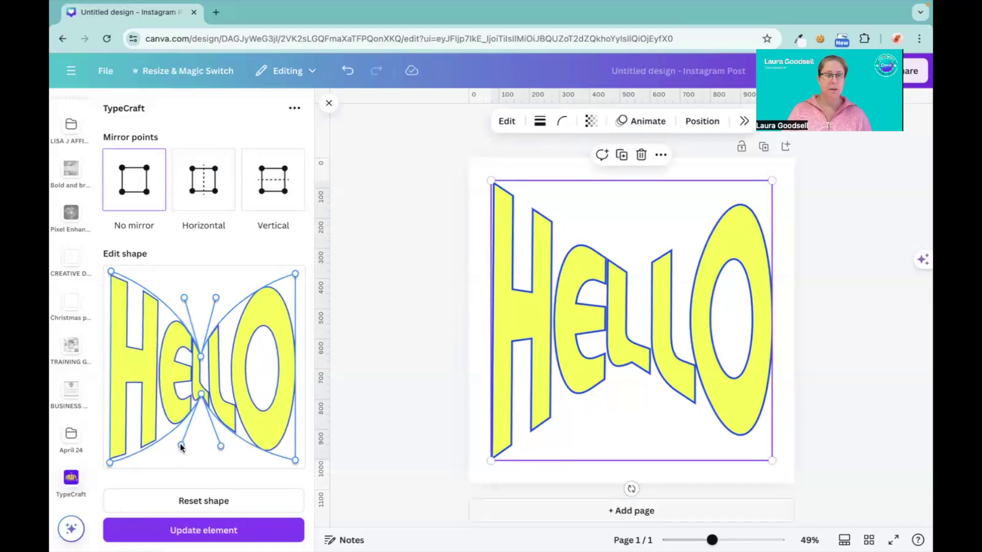
left_click(199, 534)
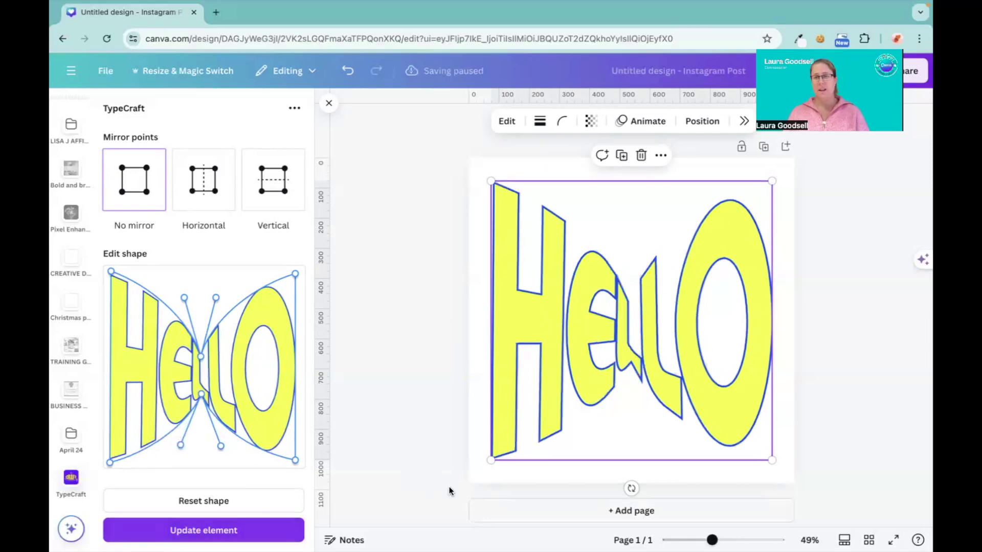
Step: In TypeCraft Colors, change the outline swatch from blue to green and the fill swatch from yellow to red
scroll(155, 284, "up", 5)
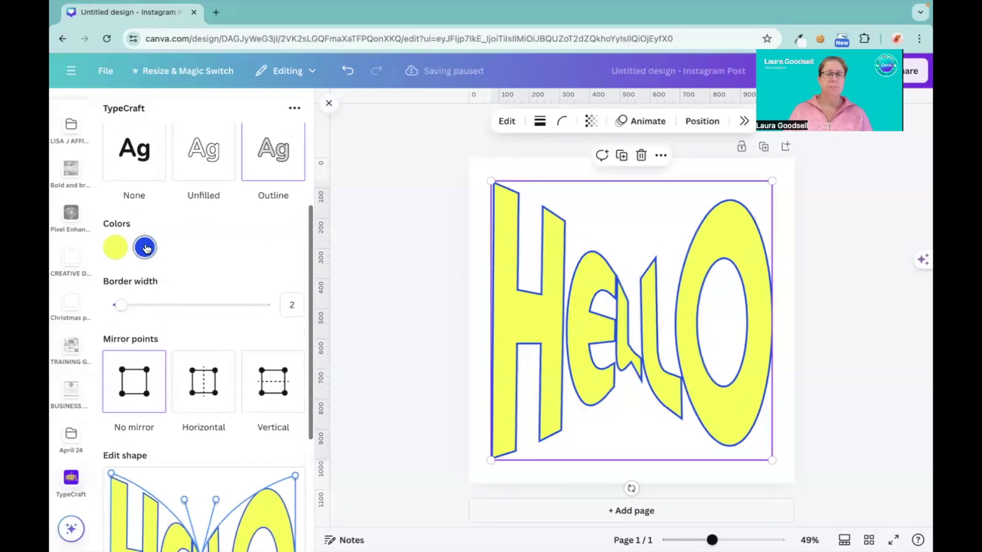
left_click(144, 247)
left_click(190, 299)
left_click(171, 352)
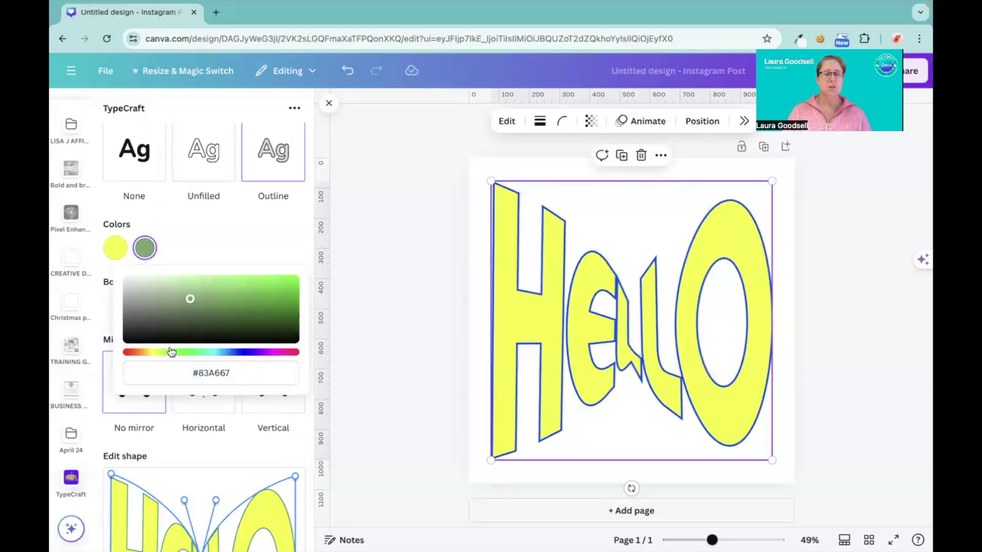
left_click(119, 256)
left_click(119, 352)
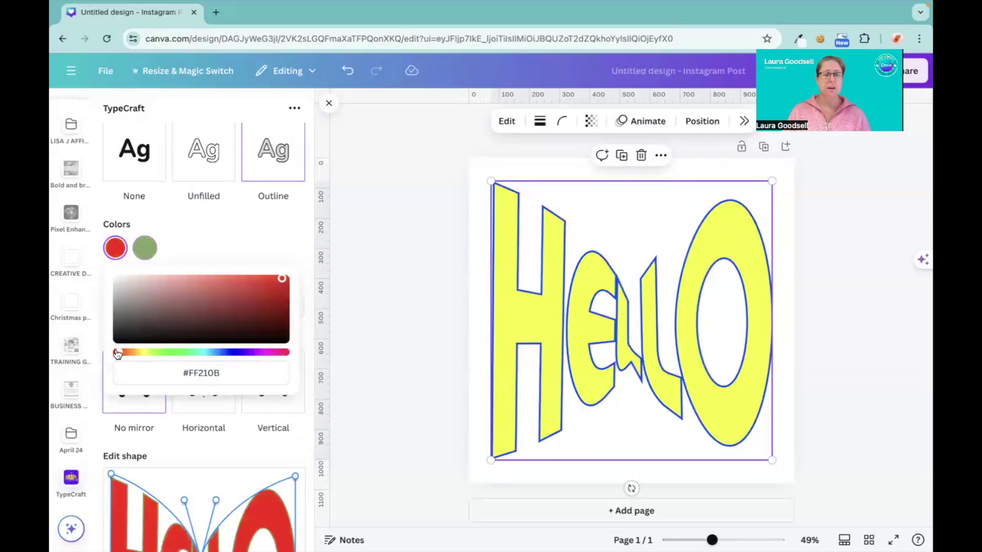
left_click(252, 235)
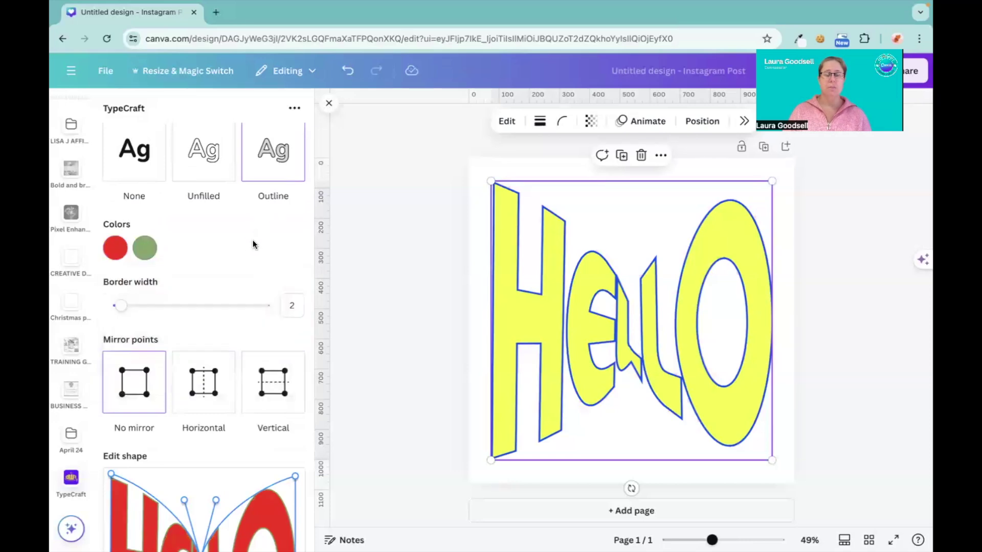
Step: Apply the red fill and green outline to the warped HELLO with Update element
scroll(244, 243, "down", 5)
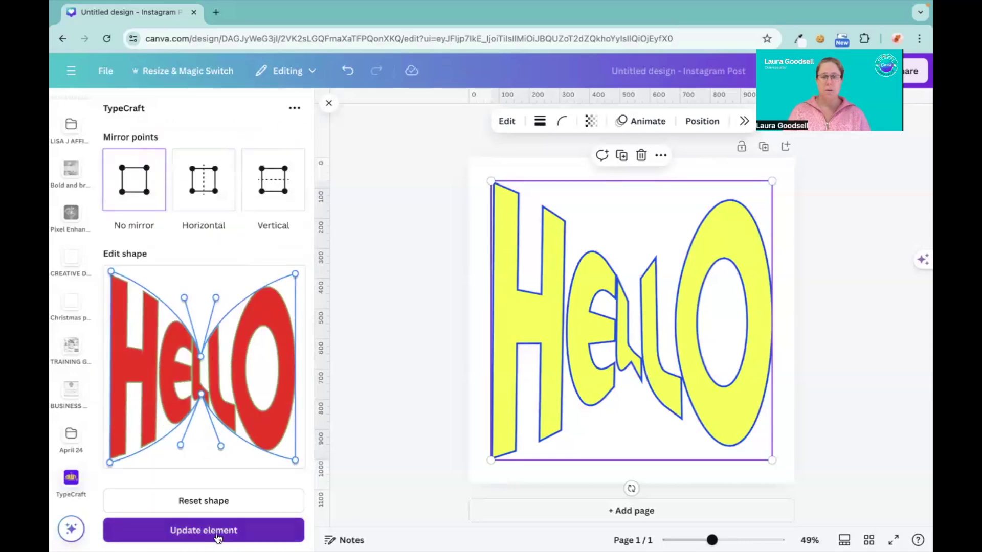
left_click(218, 537)
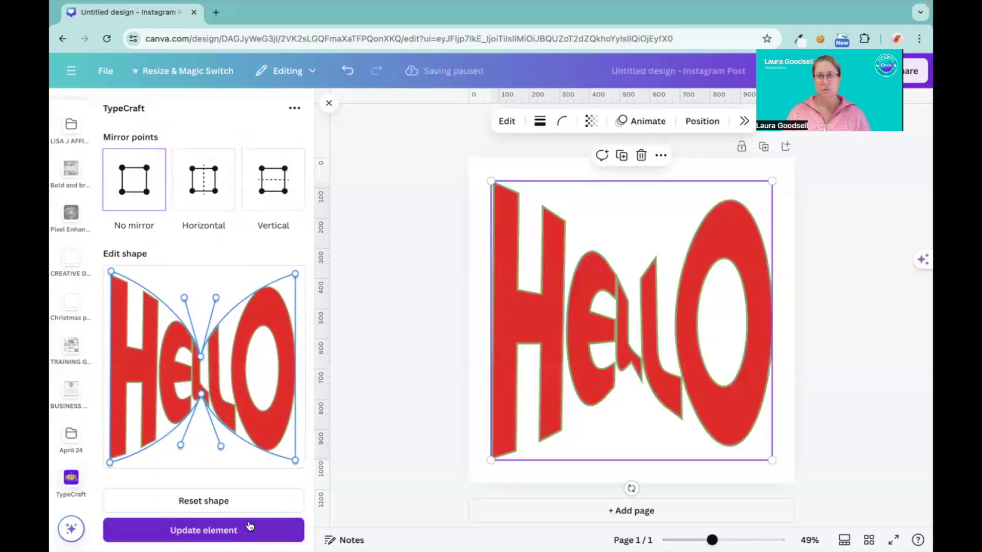
scroll(217, 375, "up", 7)
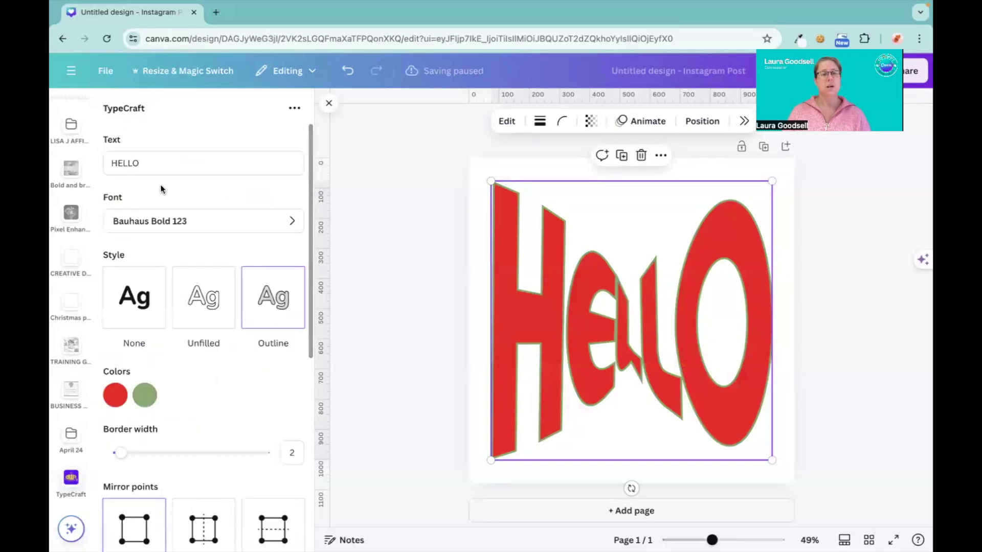
left_click(176, 161)
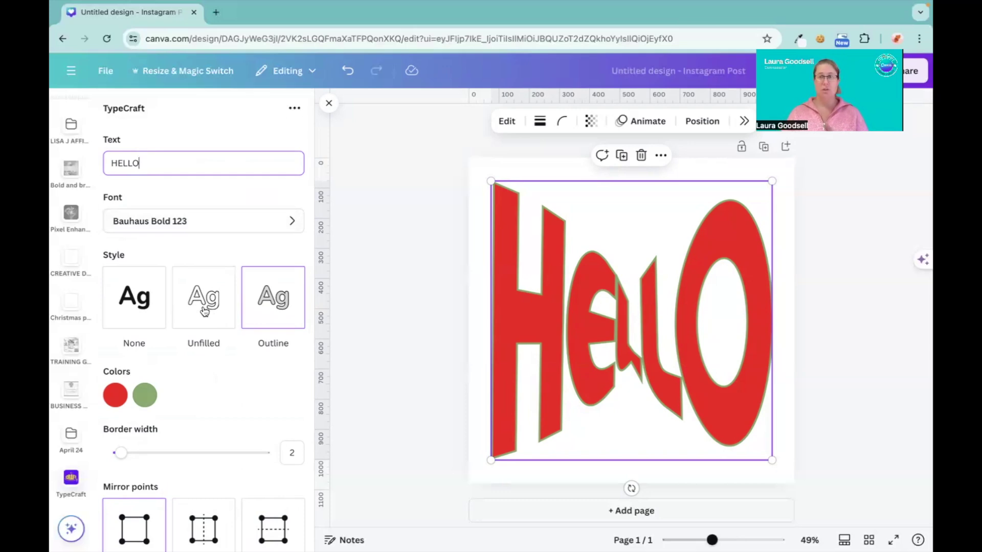
scroll(192, 340, "down", 6)
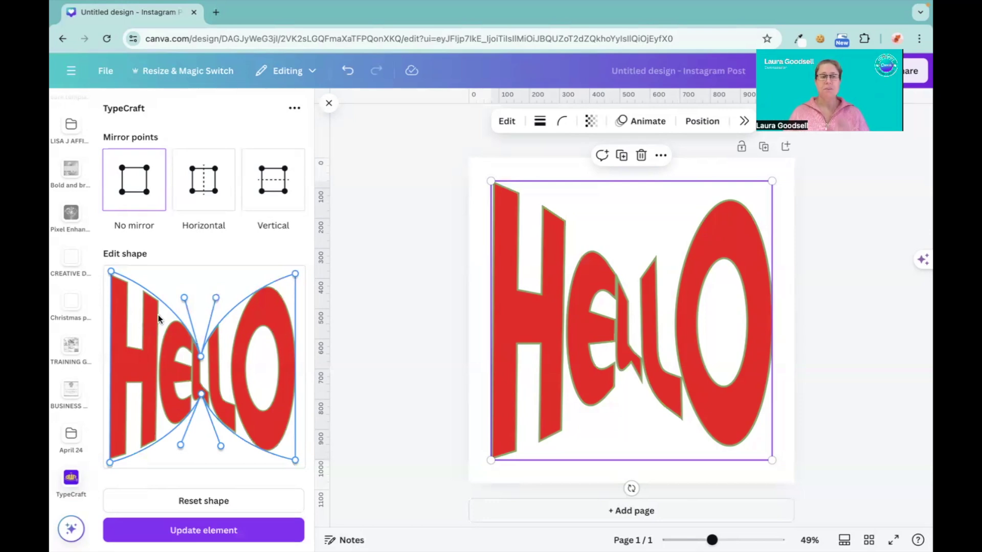
scroll(158, 314, "up", 10)
scroll(158, 315, "down", 10)
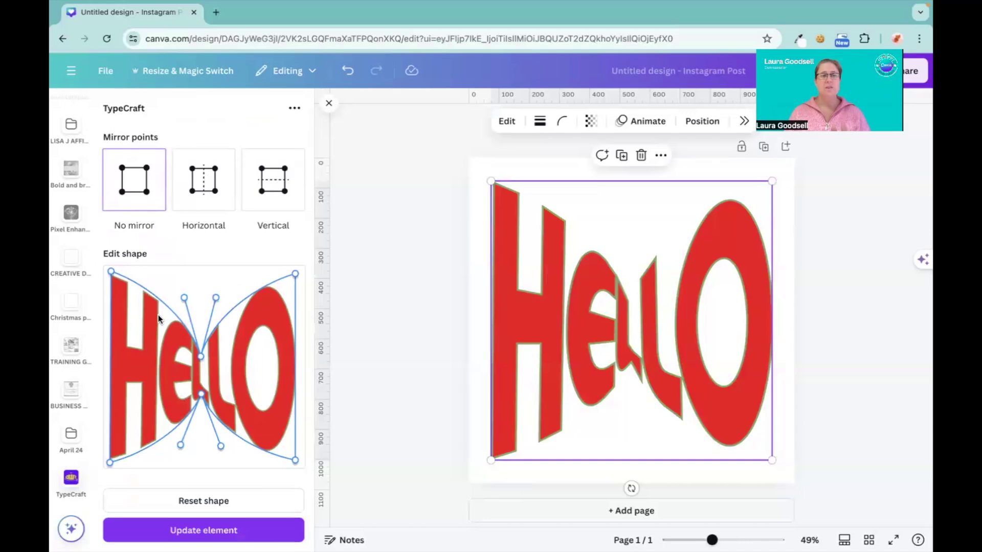